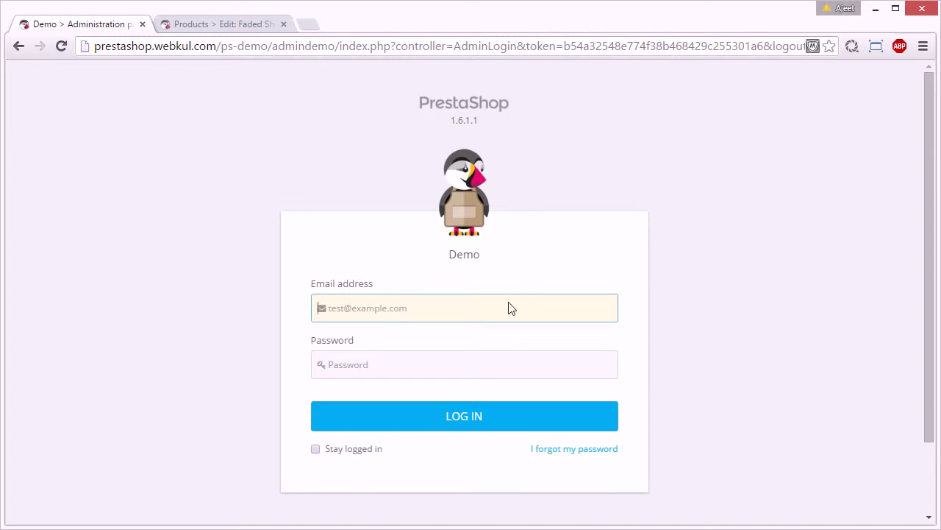
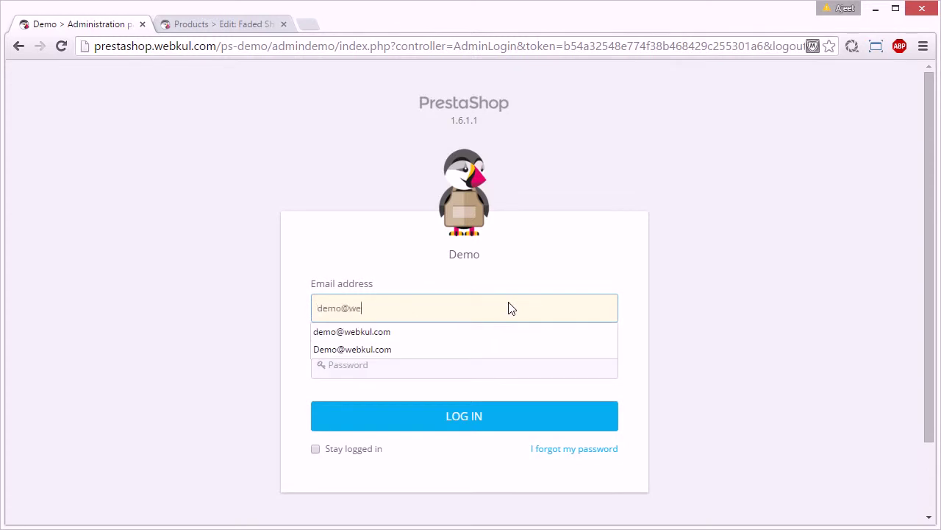
- Log in to the demo back office with the admin e-mail and password, ticking Stay logged in
key("Tab")
type("demod")
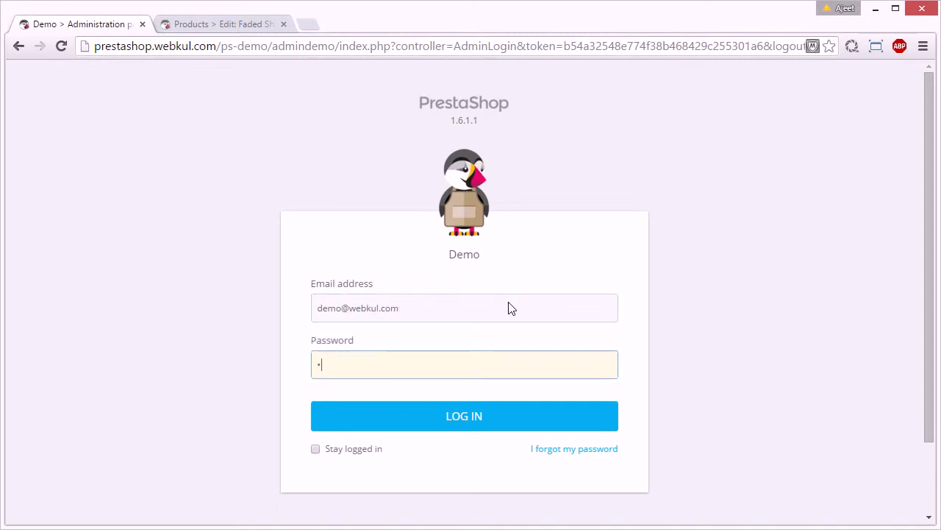
type("emo12")
left_click(315, 449)
left_click(412, 430)
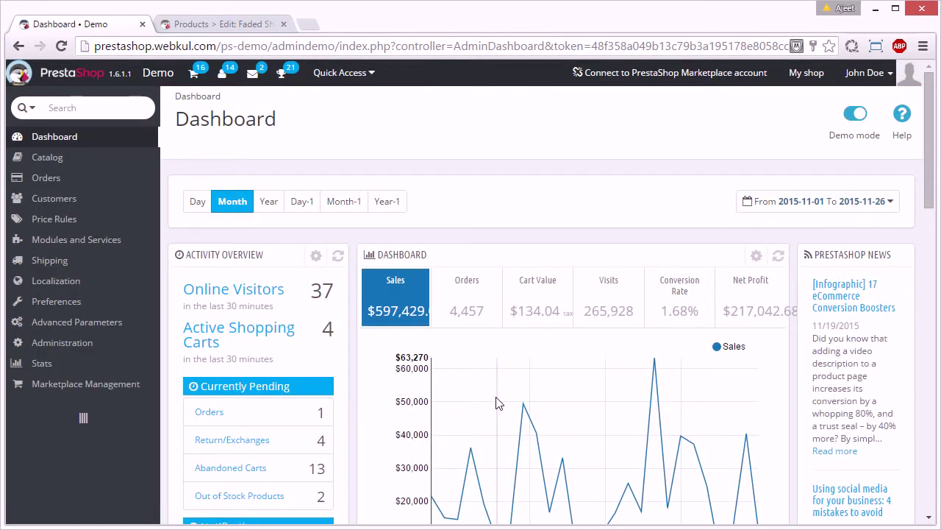
- From Modules and Services, upload mpshipping.zip as a new module
mouse_move(114, 246)
left_click(199, 242)
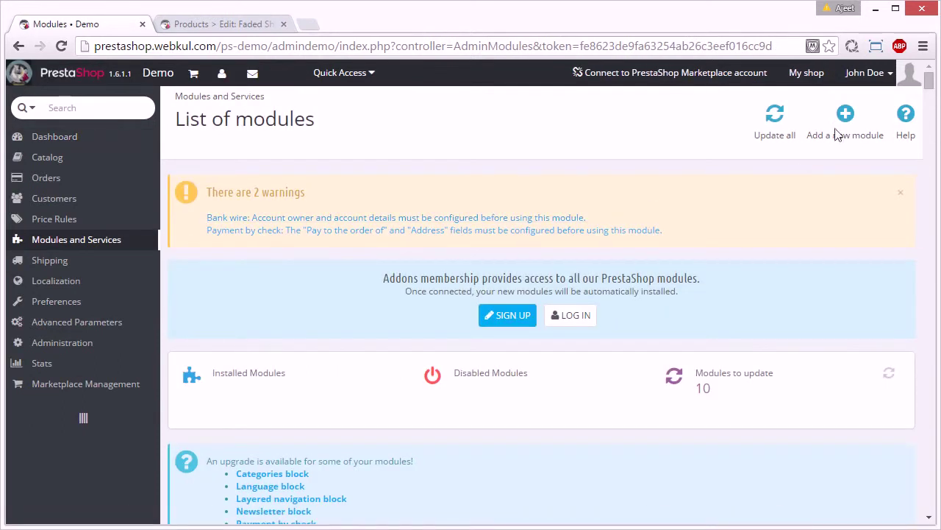
left_click(846, 116)
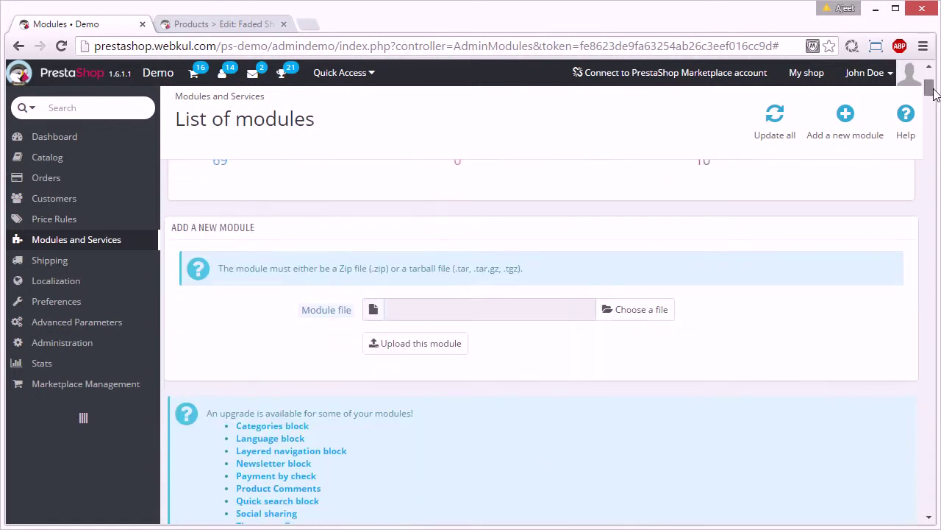
left_click(646, 295)
left_click(358, 153)
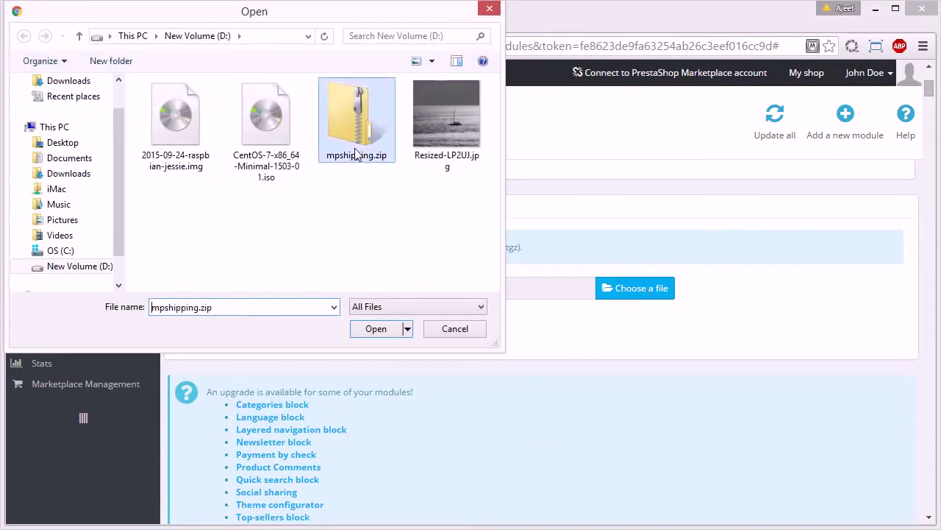
left_click(381, 331)
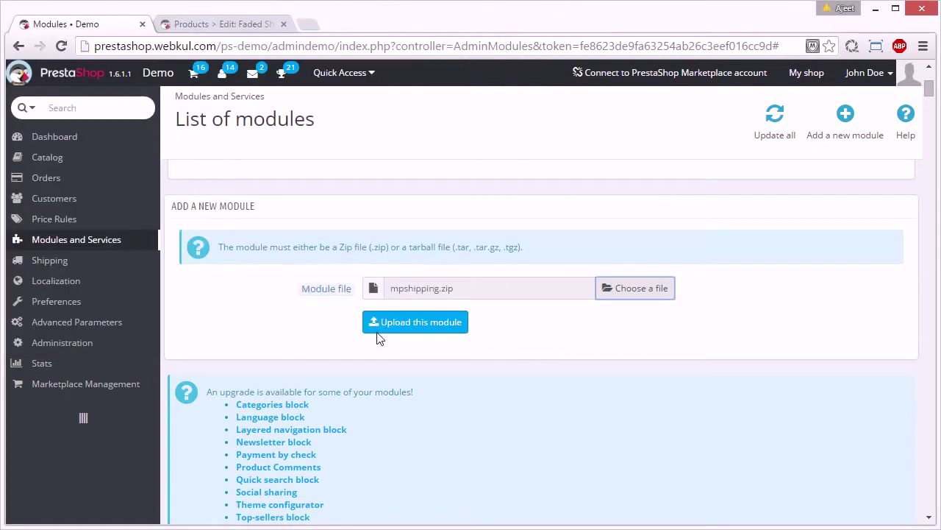
left_click(424, 328)
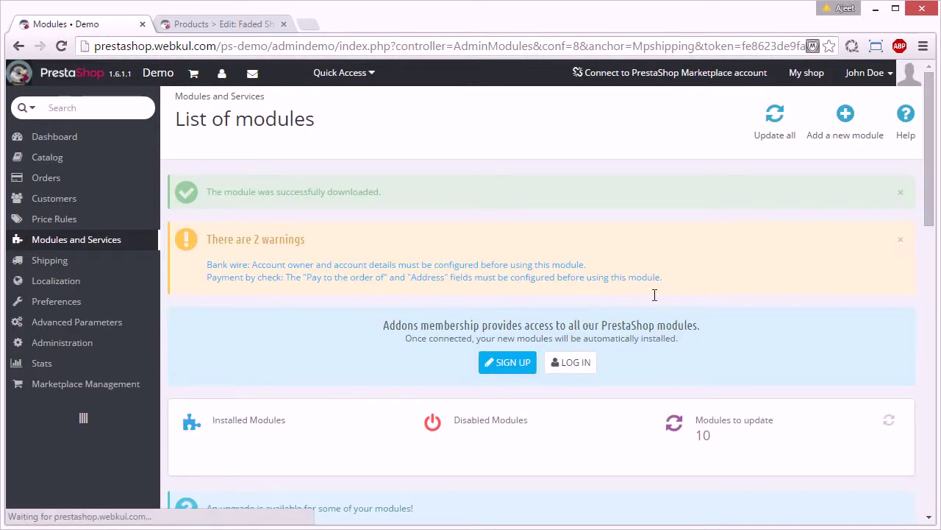
left_click_drag(932, 186, 928, 313)
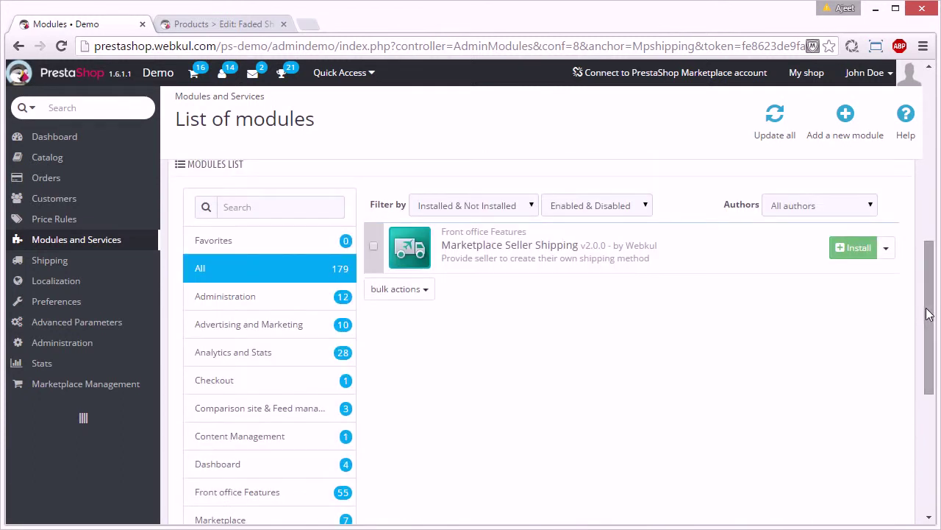
- Install Marketplace Seller Shipping, proceeding past the unverified-module notice
left_click(850, 248)
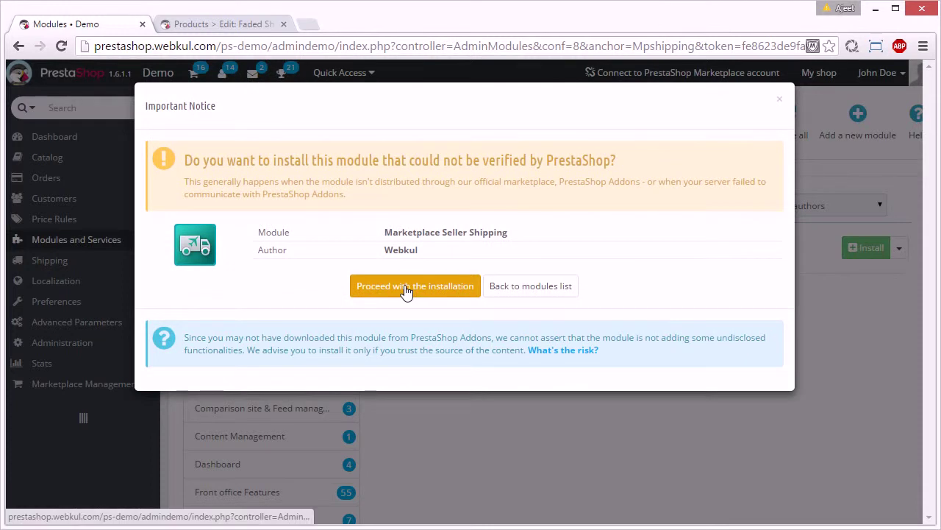
left_click(406, 289)
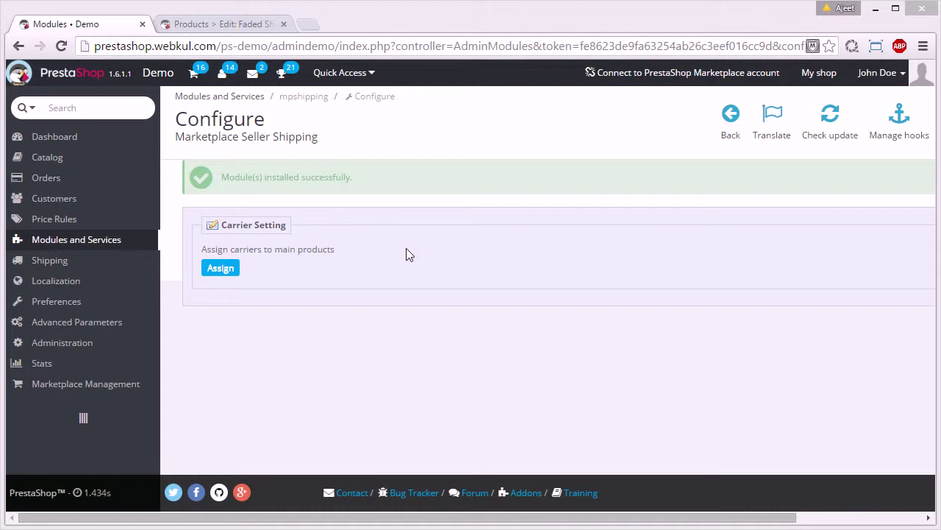
- Add Marketplace to the Faded Short Sleeves T-shirt's selected carriers, then return to the module configuration
left_click(232, 26)
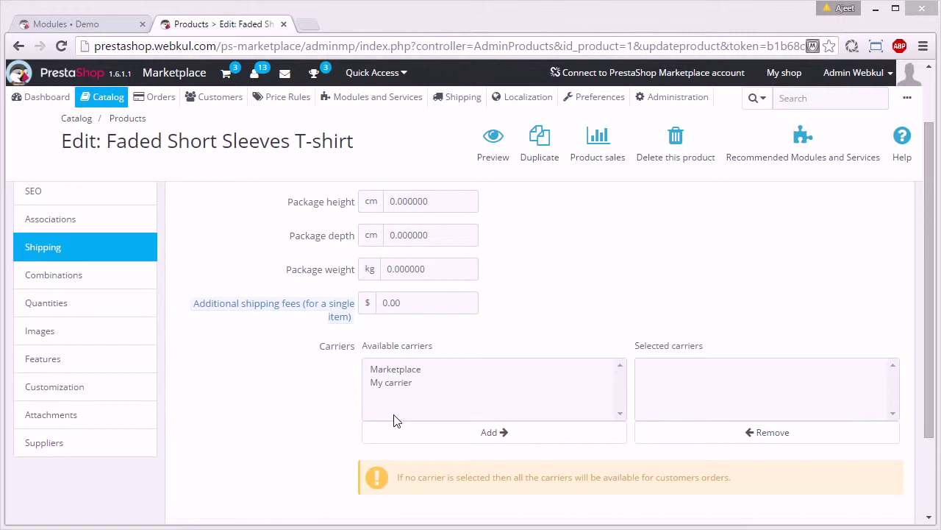
left_click(398, 371)
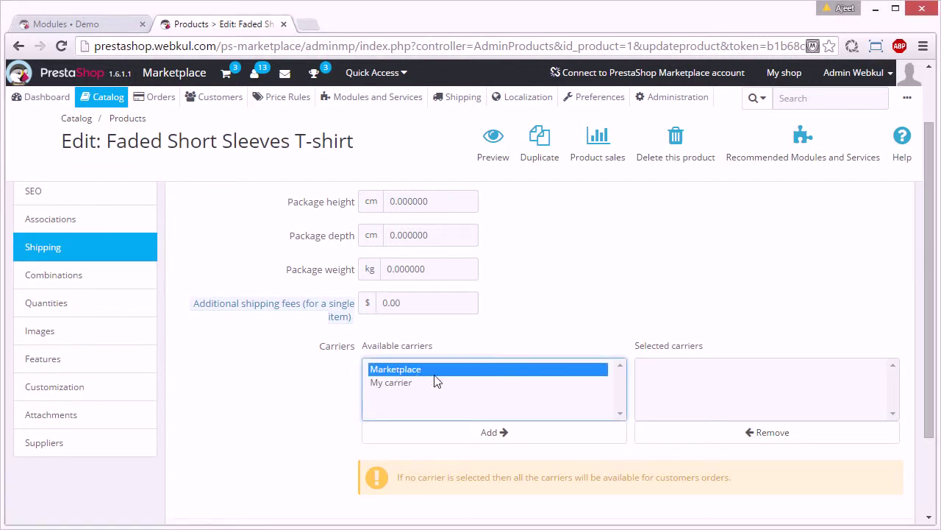
left_click(558, 434)
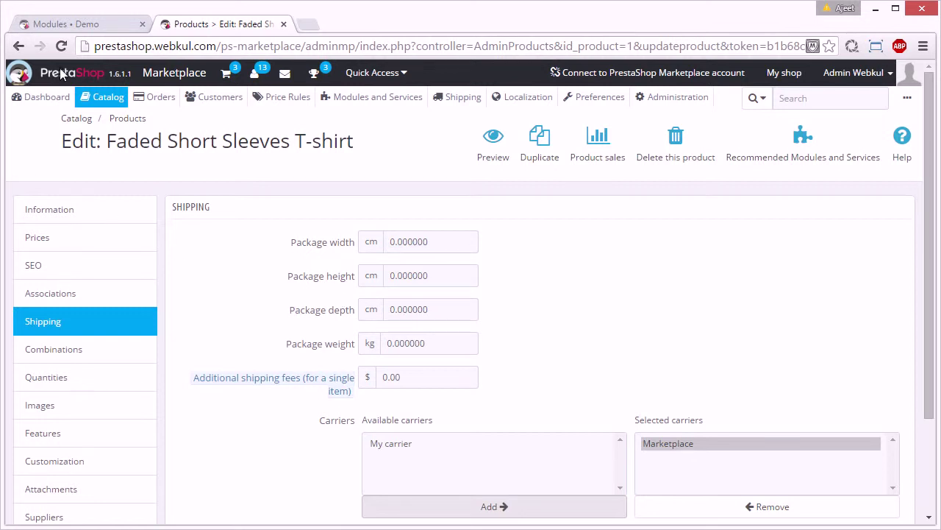
left_click(86, 26)
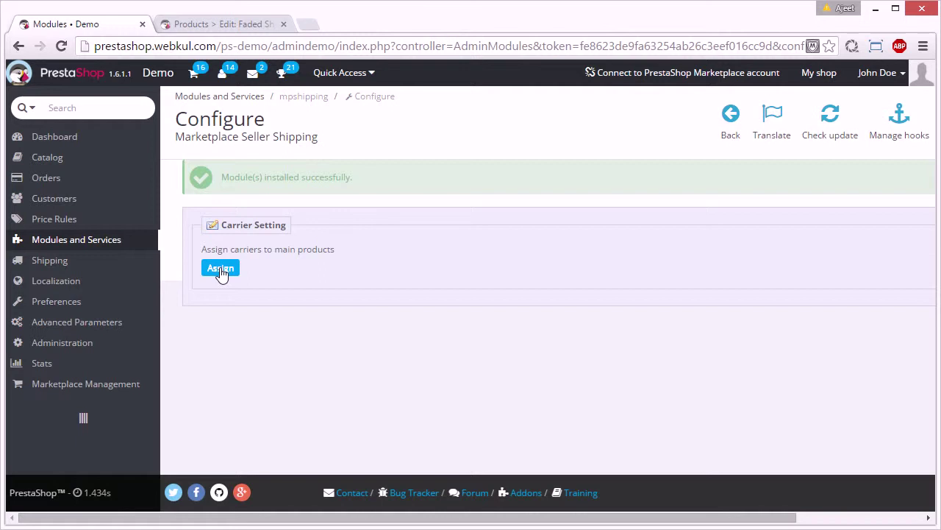
- Assign carriers to the main products and open the My shop storefront
left_click(221, 269)
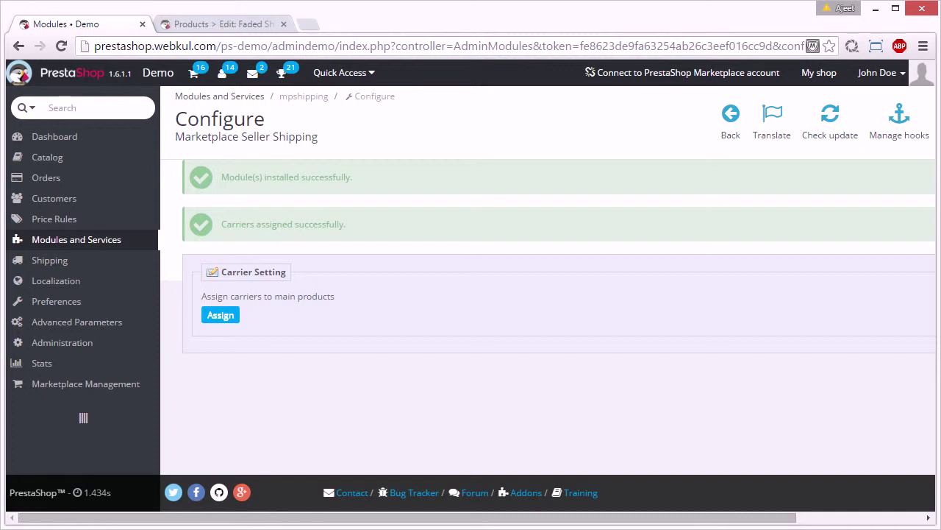
left_click(819, 79)
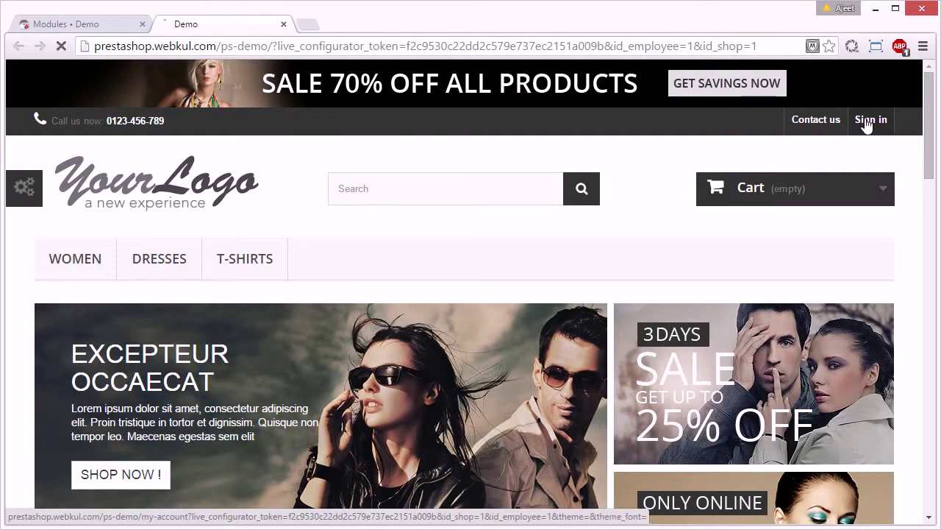
- Sign in under Already Registered with the seller customer's e-mail and password
left_click(868, 121)
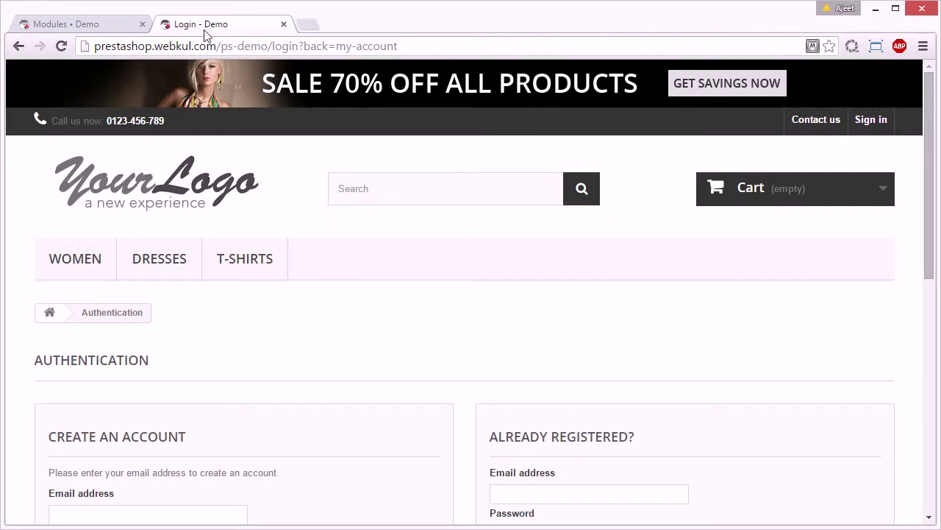
scroll(700, 290, "down", 3)
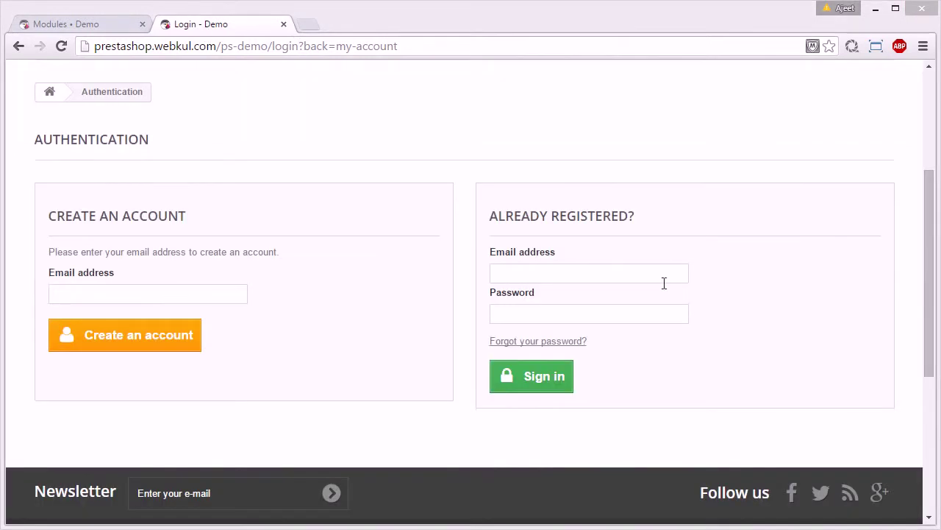
left_click(635, 273)
type("demo2@de")
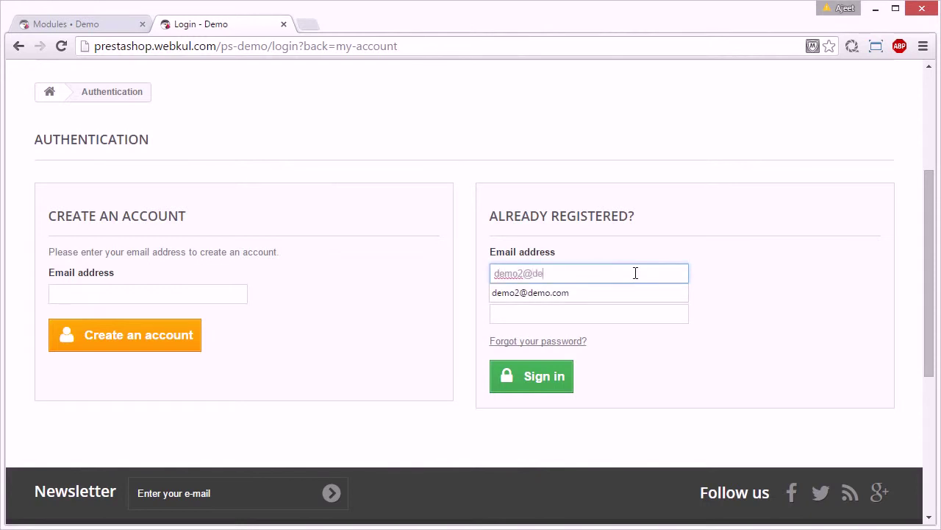
type("mo.com")
key("Tab")
type("••")
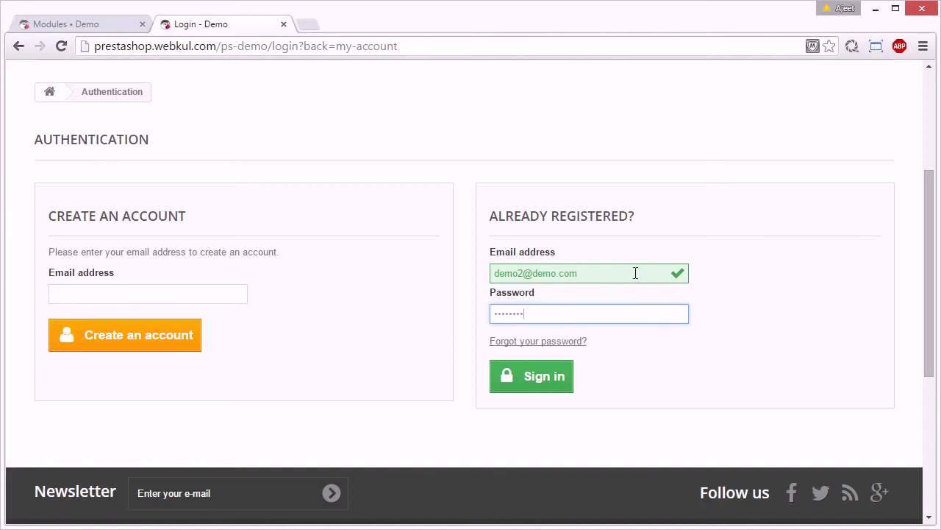
left_click(555, 385)
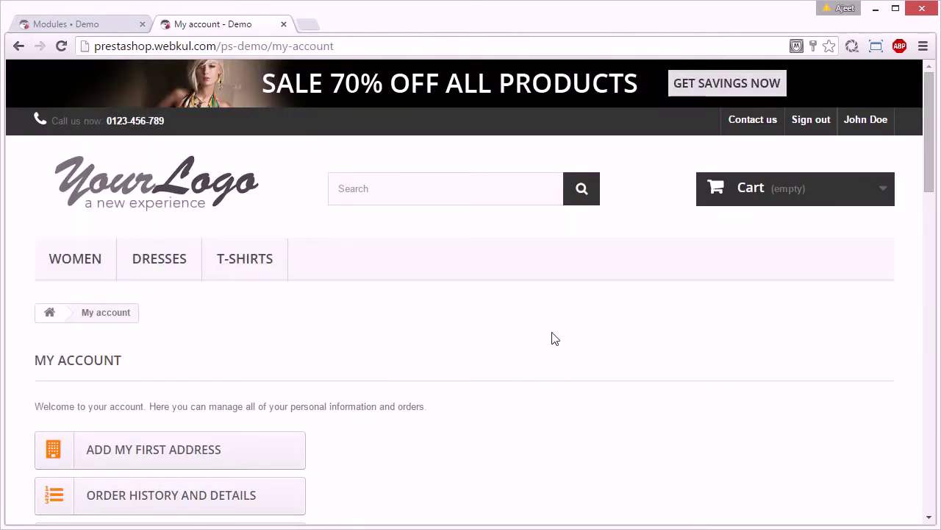
- Open SHIPPING METHOD from My account to view the empty Carriers list
scroll(555, 339, "down", 3)
scroll(555, 338, "down", 2)
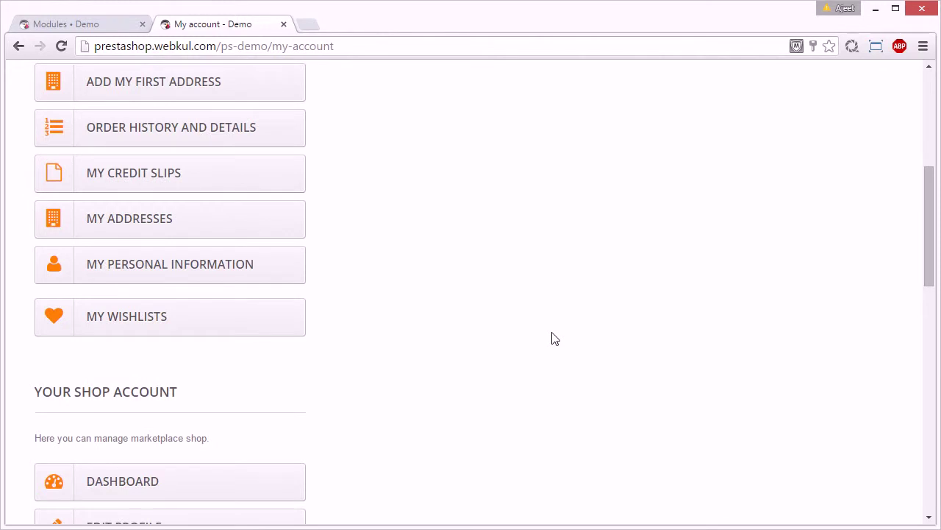
scroll(556, 338, "down", 7)
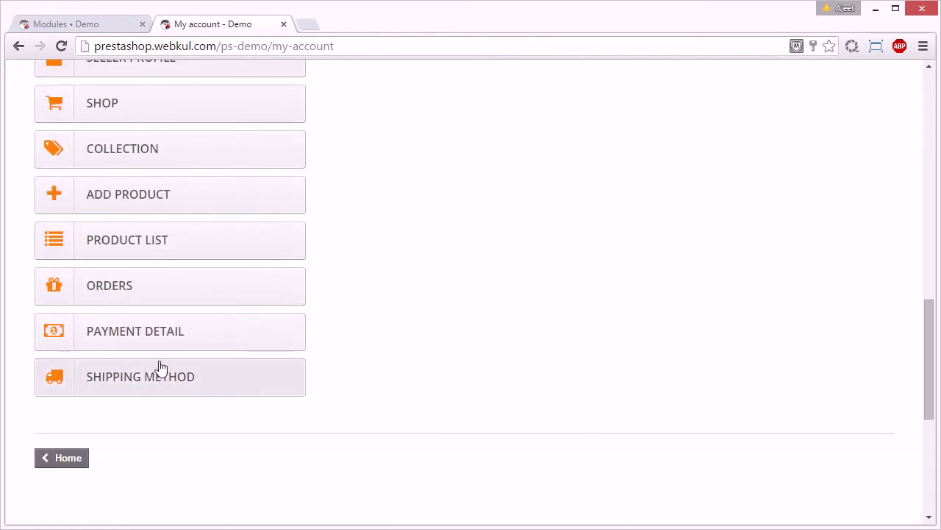
scroll(358, 384, "up", 6)
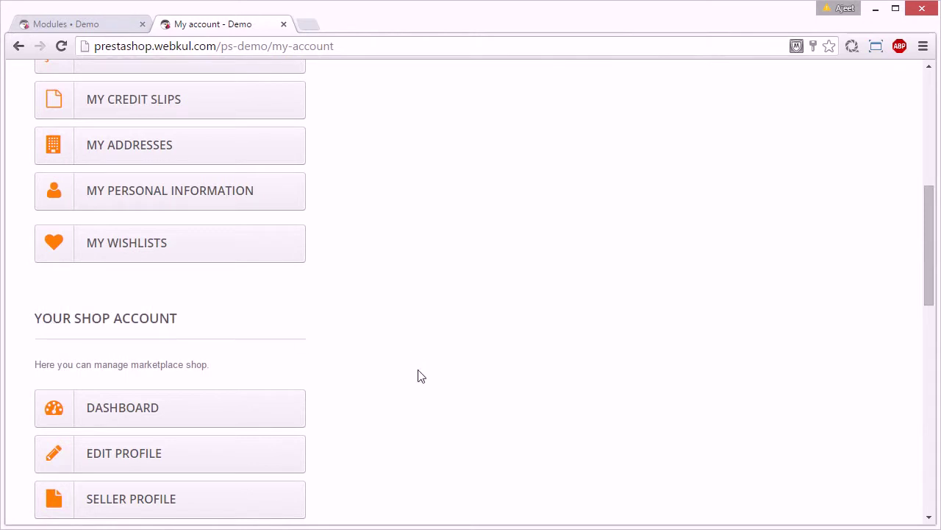
scroll(423, 395, "down", 4)
scroll(423, 394, "down", 2)
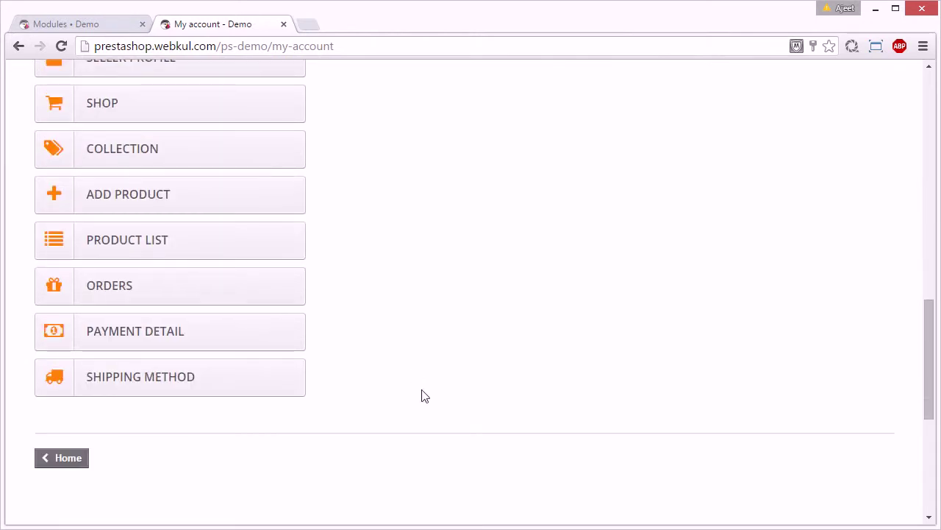
left_click(179, 384)
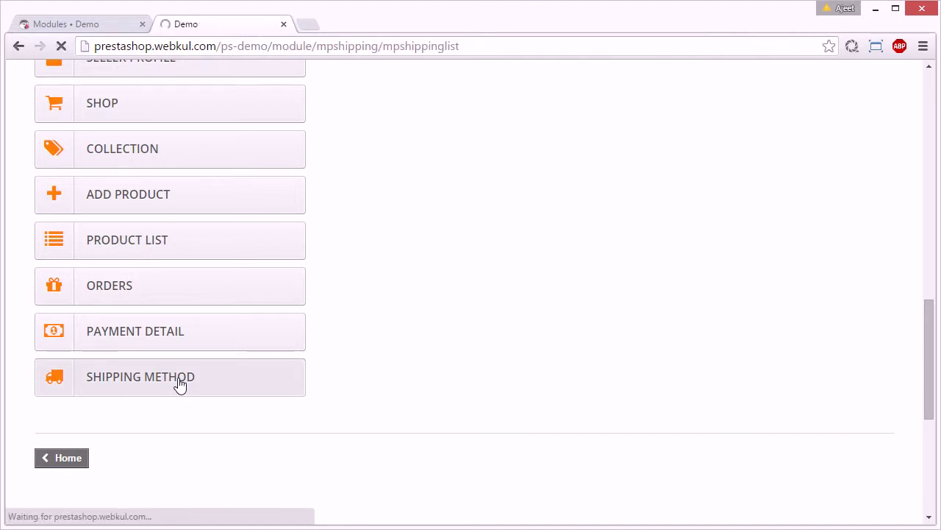
scroll(518, 342, "down", 2)
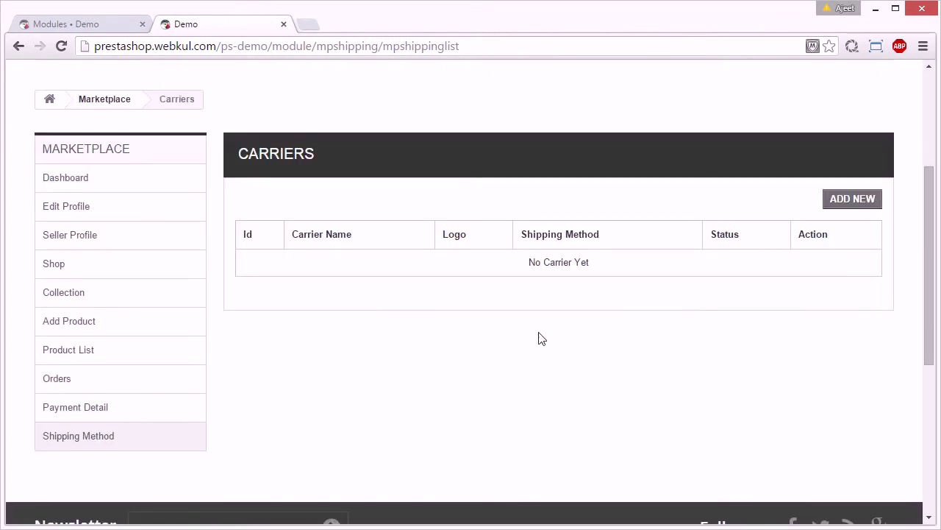
- Add a new carrier named D2D with transit time 3 and speed grade 5
left_click(849, 202)
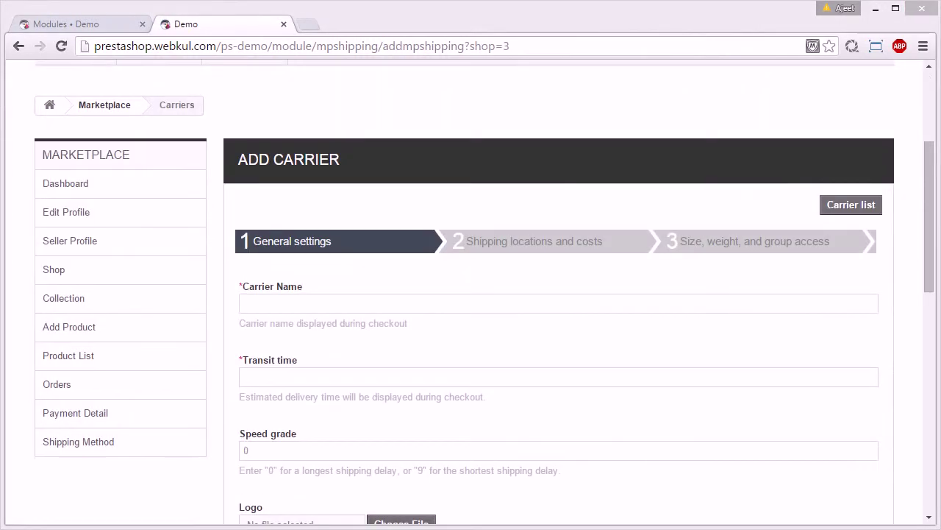
mouse_move(930, 235)
left_mouse_down()
mouse_move(931, 360)
mouse_move(931, 253)
left_mouse_up()
left_click_drag(928, 203, 927, 201)
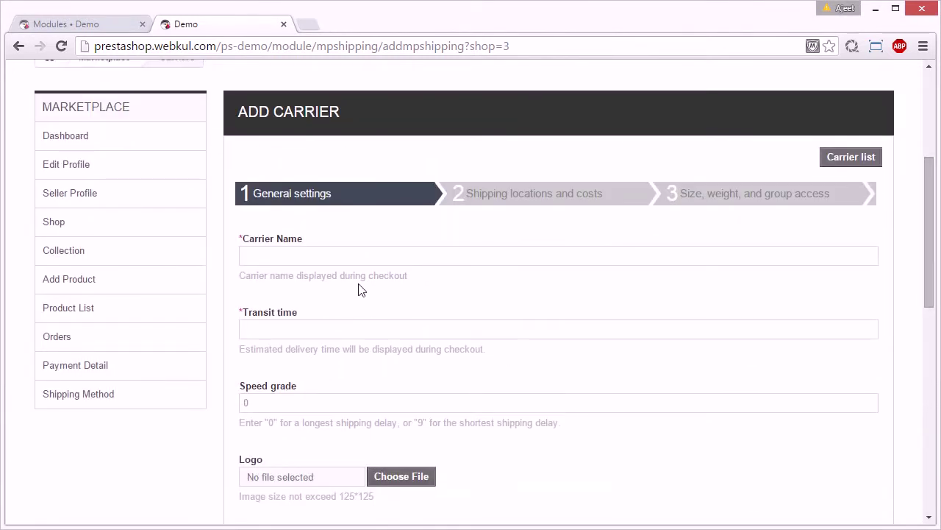
left_click(342, 254)
type("D")
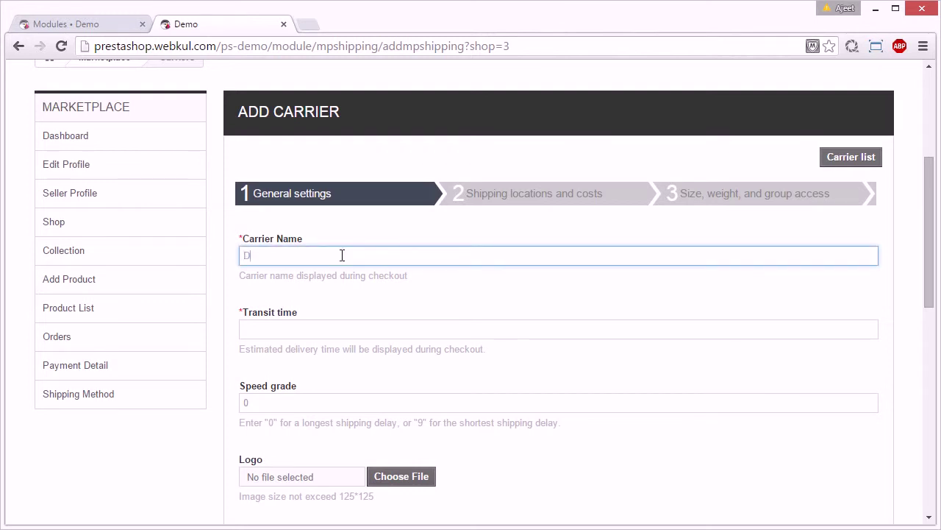
type("2D")
left_click(349, 331)
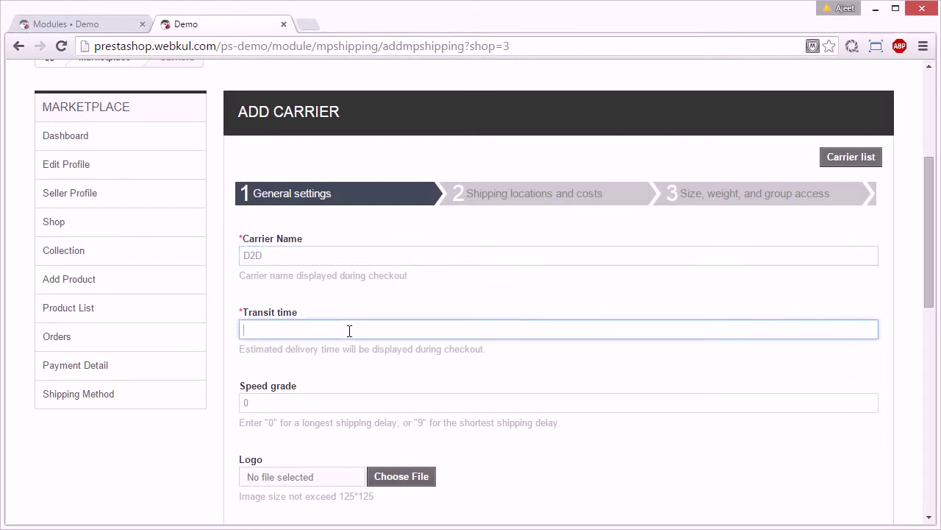
type("3")
left_click_drag(928, 288, 932, 331)
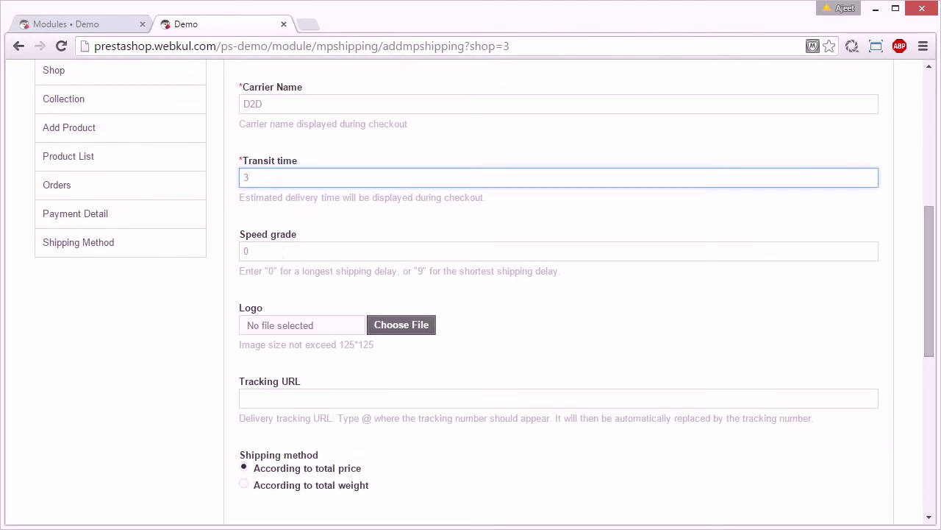
left_click(255, 250)
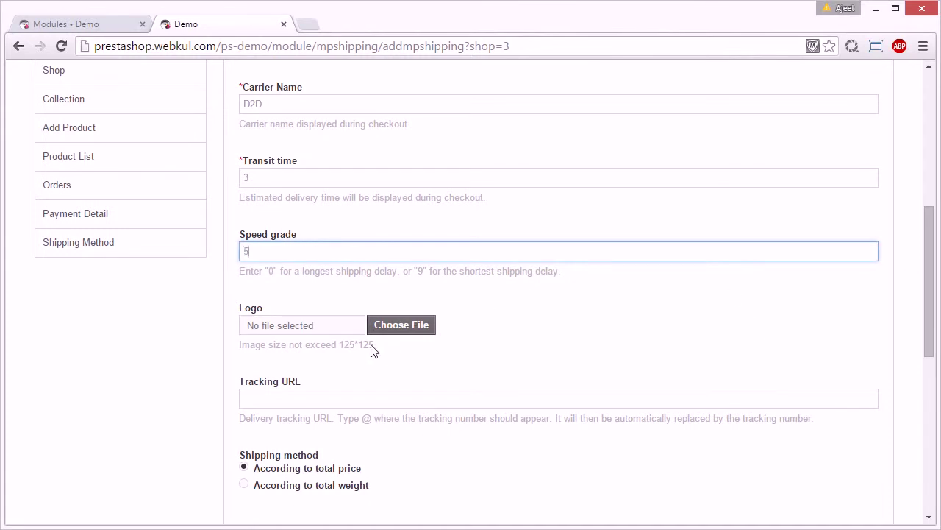
- Attach Resized-LP2UJ.jpg as the carrier logo
left_click(409, 325)
left_click(449, 154)
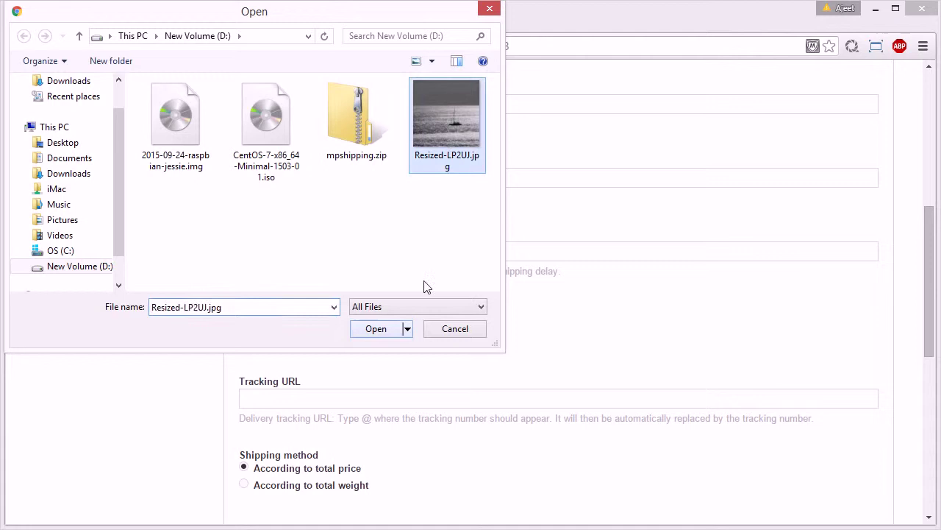
left_click(380, 332)
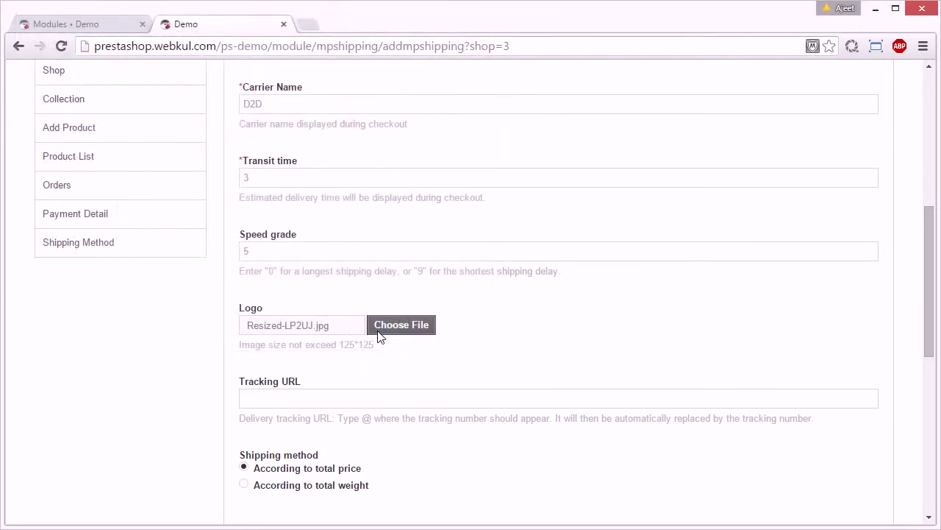
left_click(352, 396)
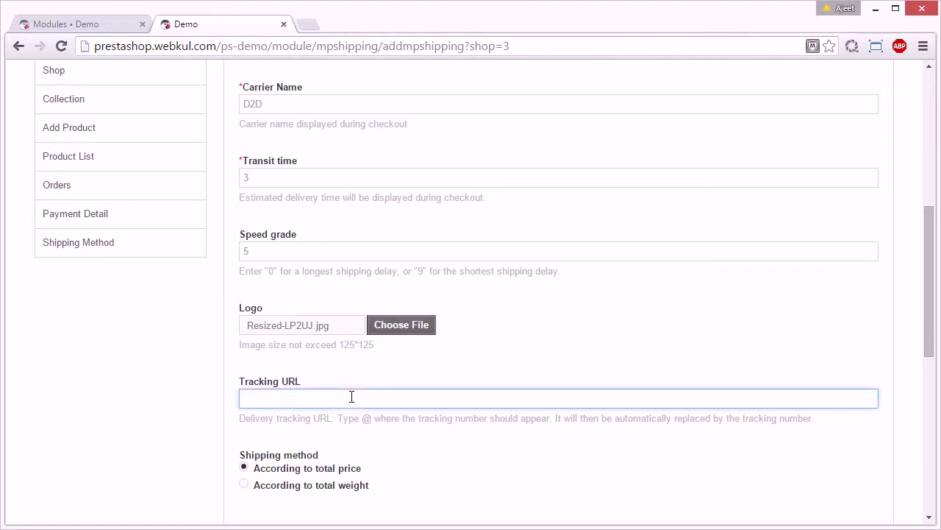
type("http: //www.demo.c")
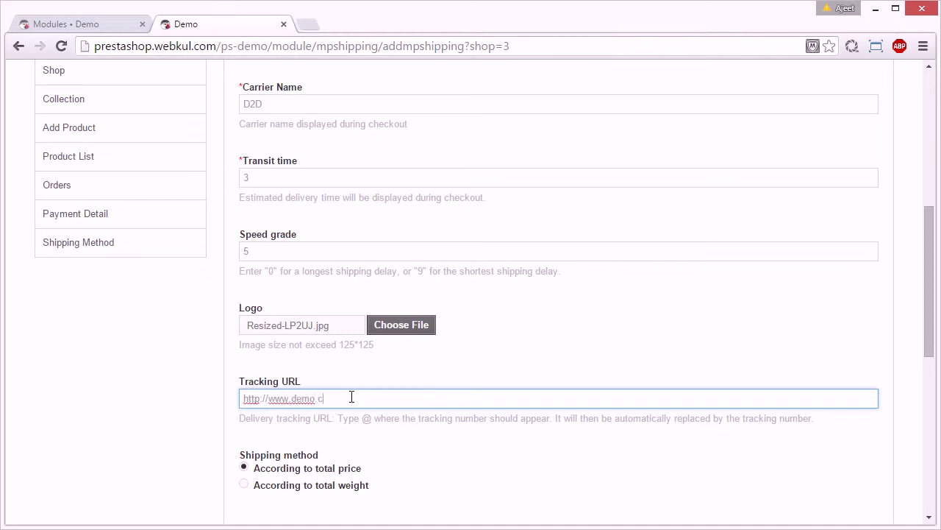
type("om/demo?parcelnumber=")
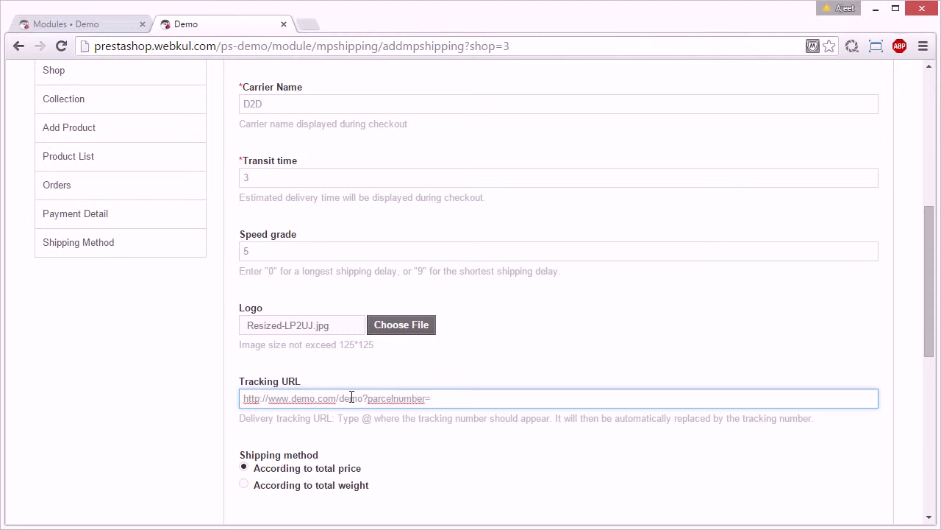
type("@")
left_click_drag(932, 289, 928, 327)
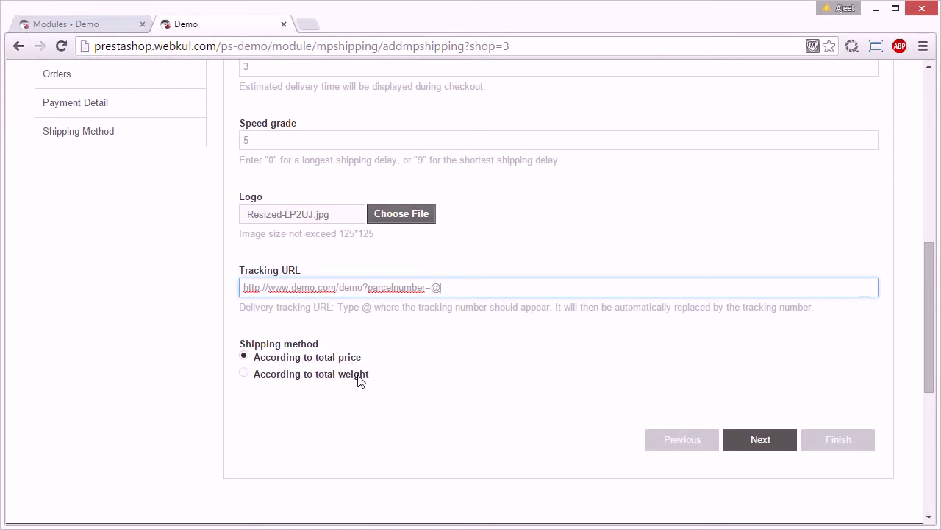
- Try billing by total weight and review the resulting weight-range step
left_click(243, 374)
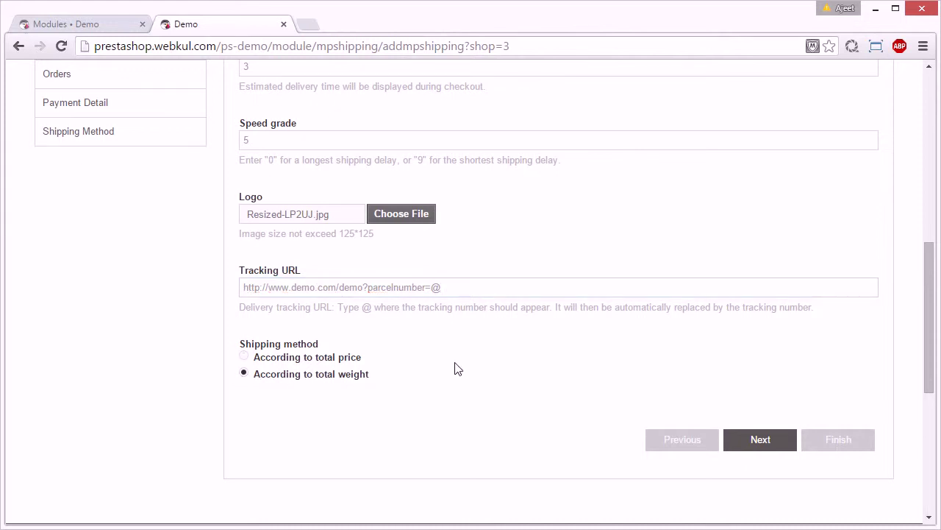
left_click(762, 442)
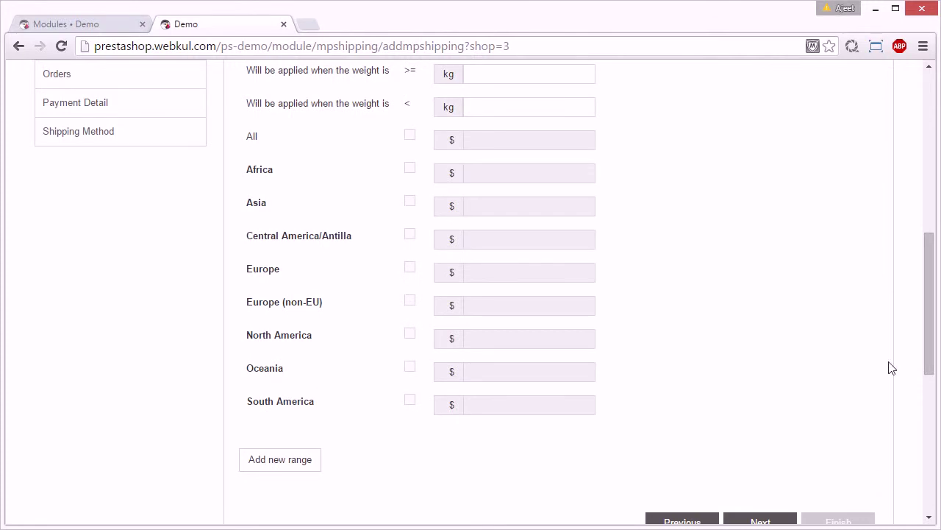
left_click_drag(931, 358, 918, 330)
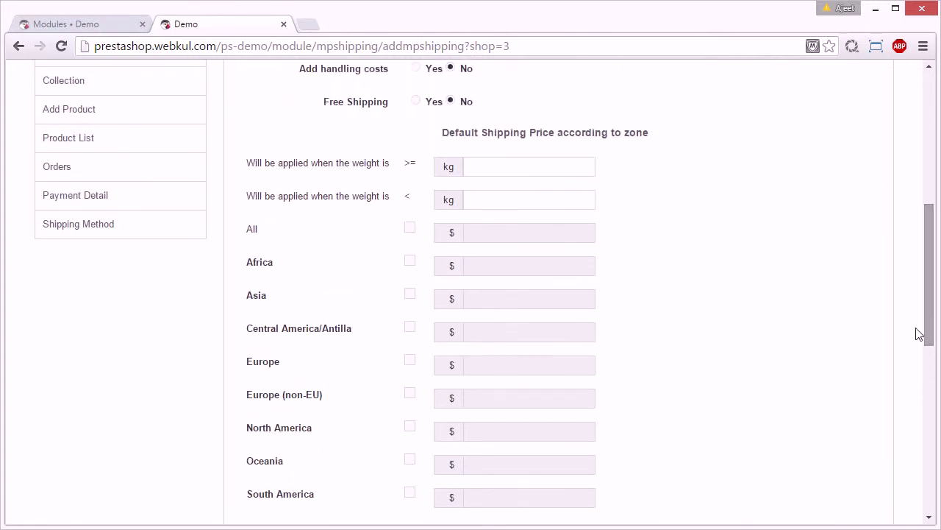
left_click_drag(350, 162, 381, 164)
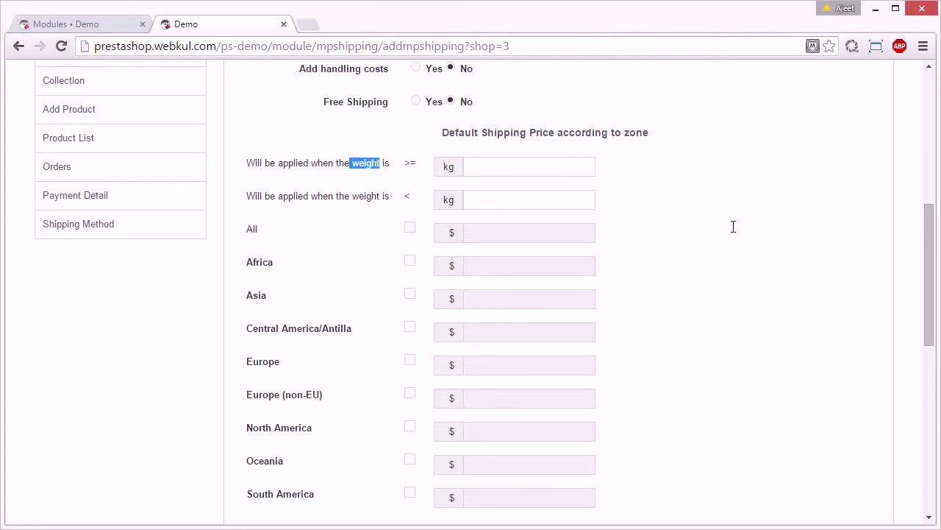
left_click_drag(929, 237, 931, 406)
scroll(878, 361, "down", 4)
scroll(927, 280, "up", 5)
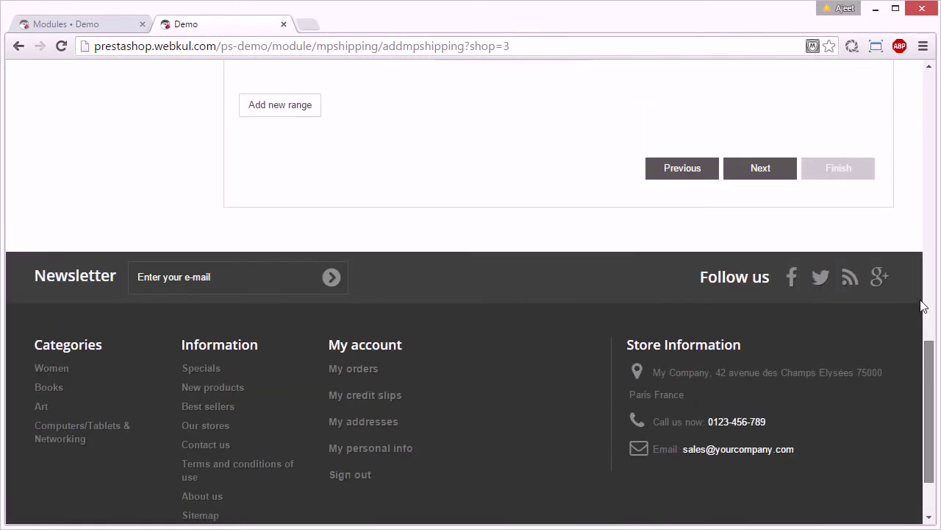
scroll(927, 280, "down", 1)
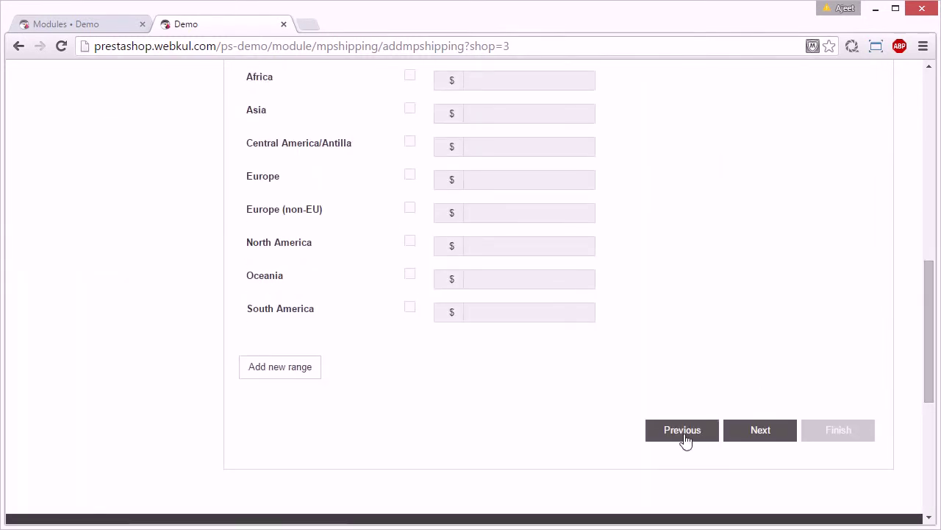
- Go back, switch billing to total price, and continue to shipping locations and costs
left_click(685, 440)
left_click(244, 267)
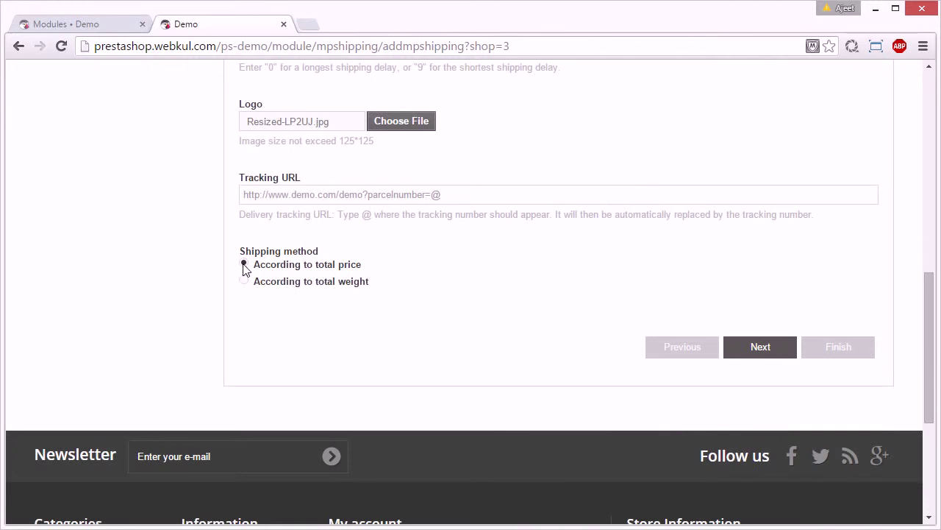
left_click(767, 353)
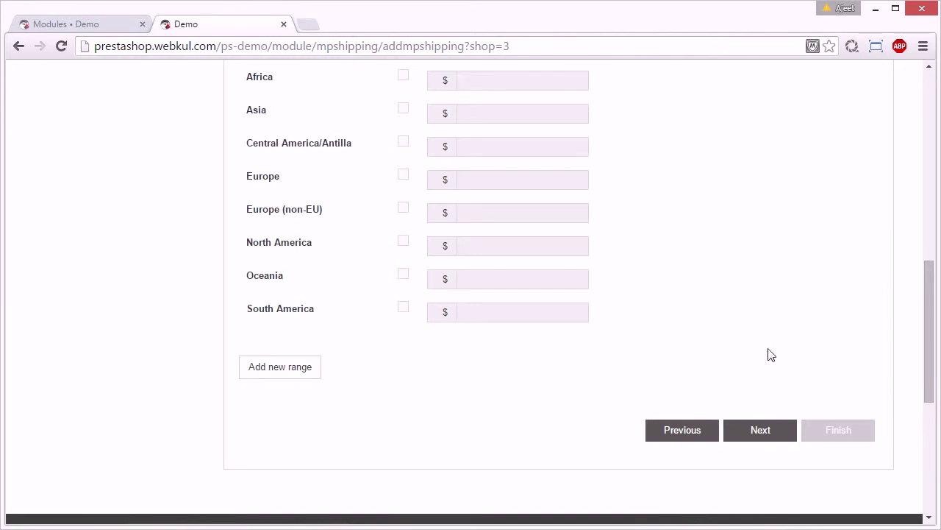
scroll(930, 317, "up", 3)
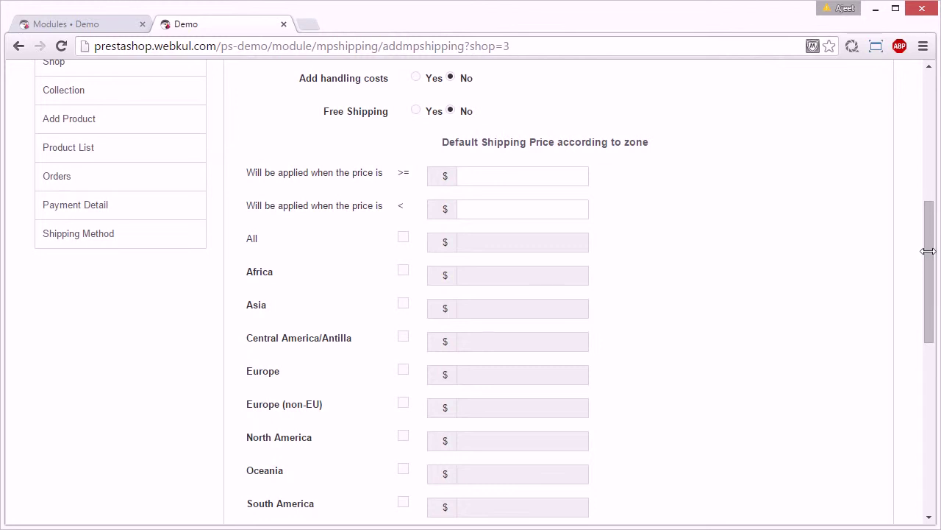
left_click_drag(931, 255, 931, 193)
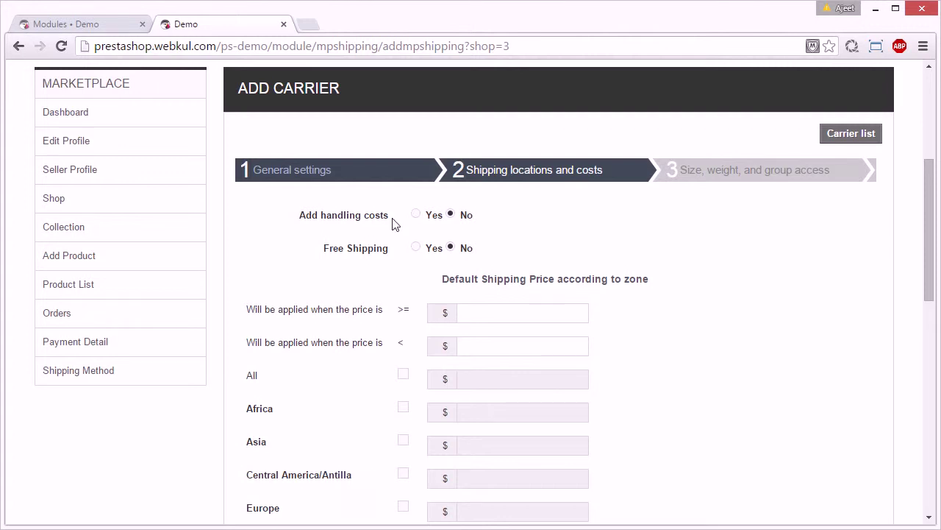
- Apply handling costs and set the shipping price range from 0 to 10000
left_click(416, 214)
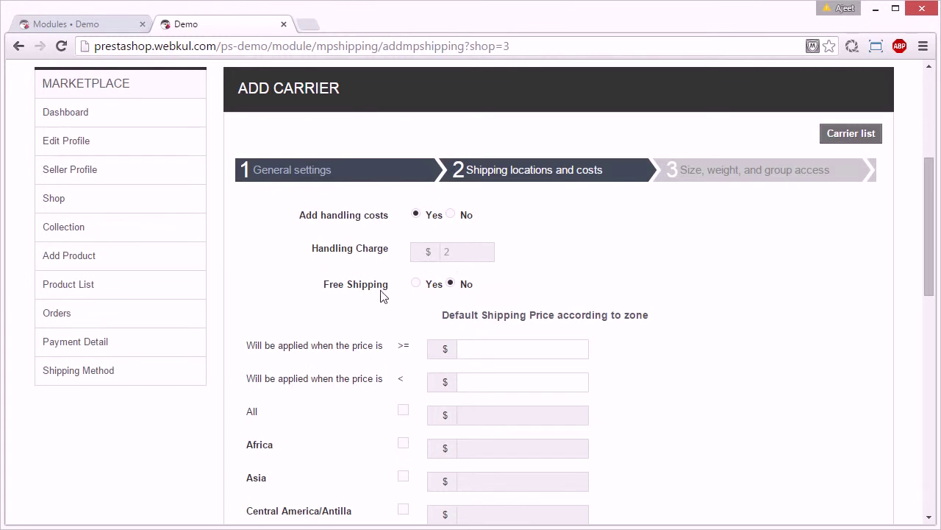
left_click_drag(930, 224, 928, 278)
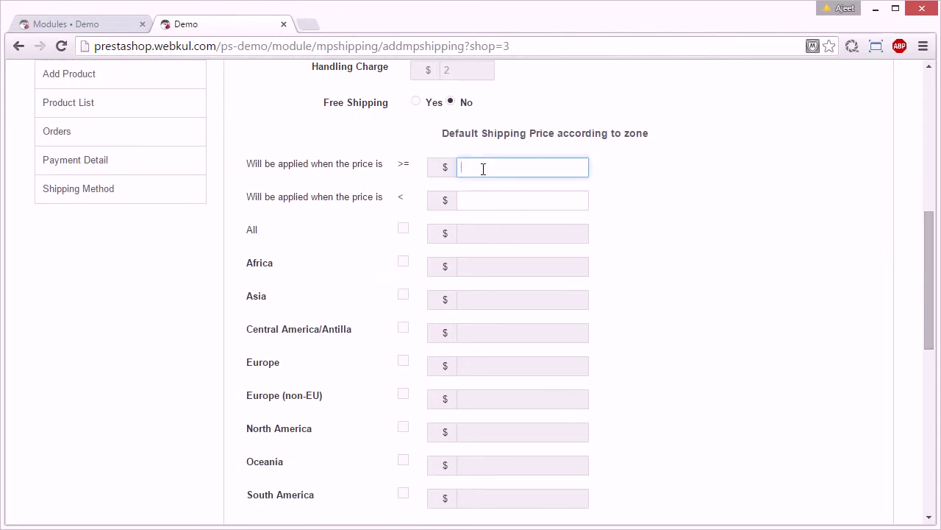
type("0")
key("Tab")
type("10000")
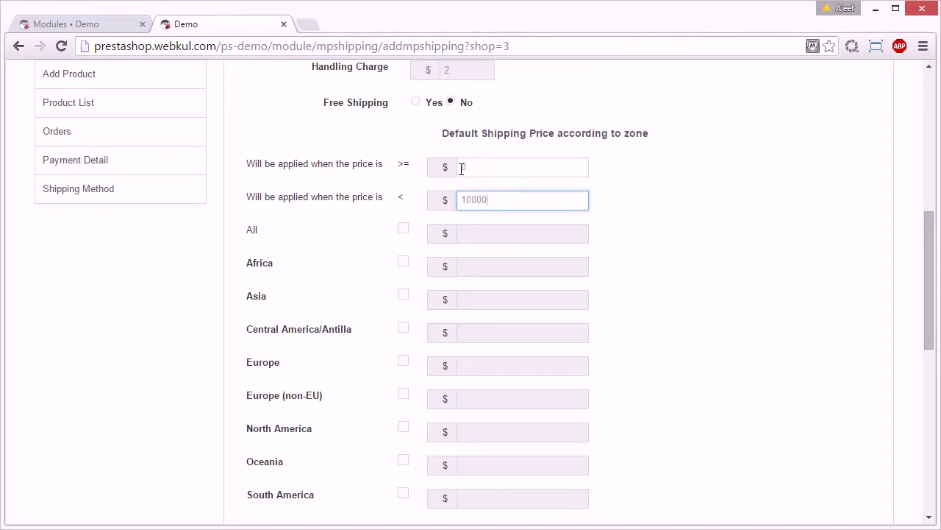
- Charge 30 to all zones, then untick the Asia, Europe and North America zones
left_click(409, 232)
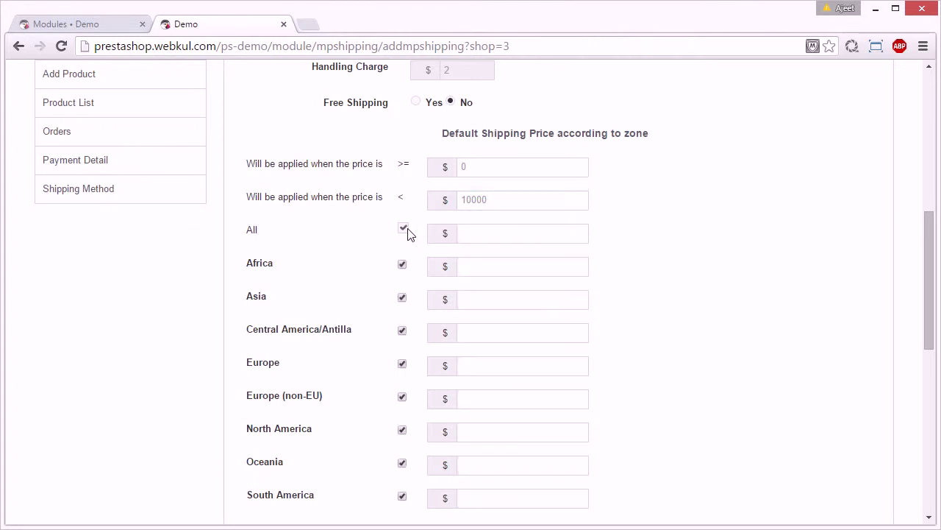
left_click(486, 228)
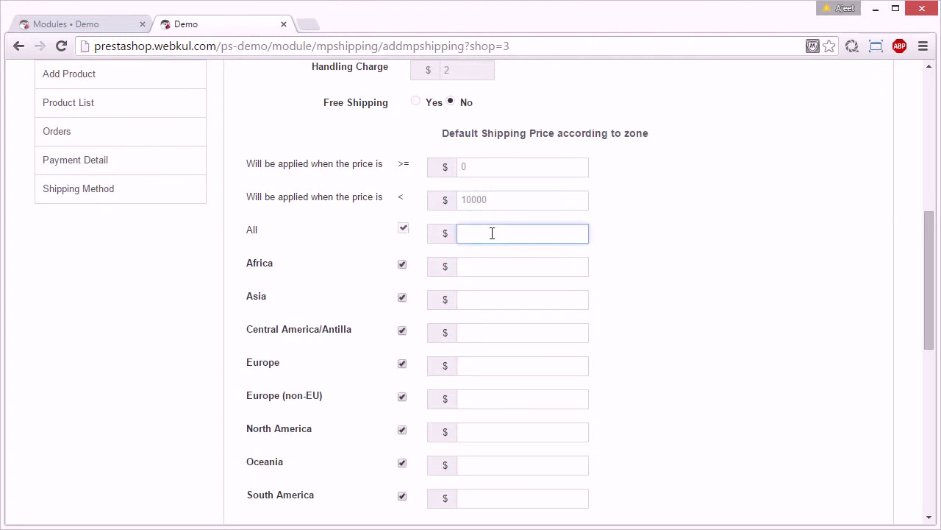
type("30")
left_click_drag(929, 275, 932, 298)
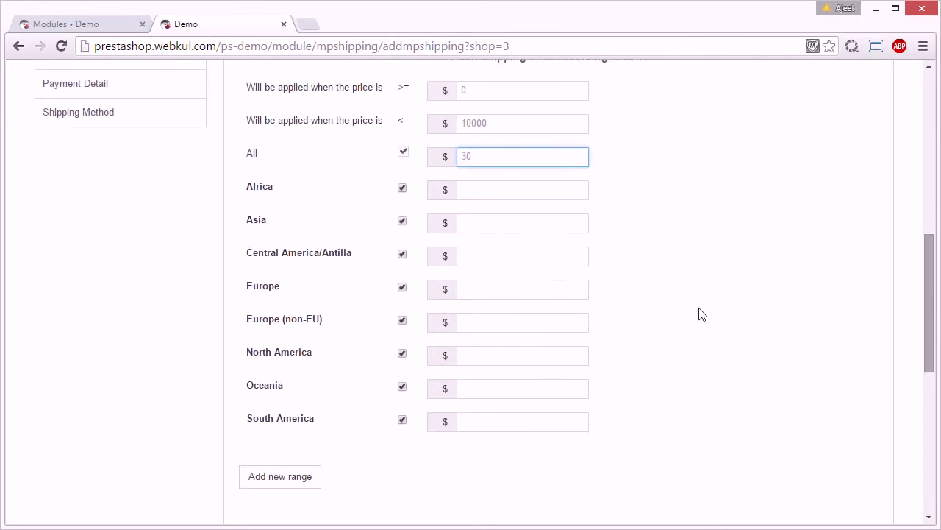
left_click(402, 222)
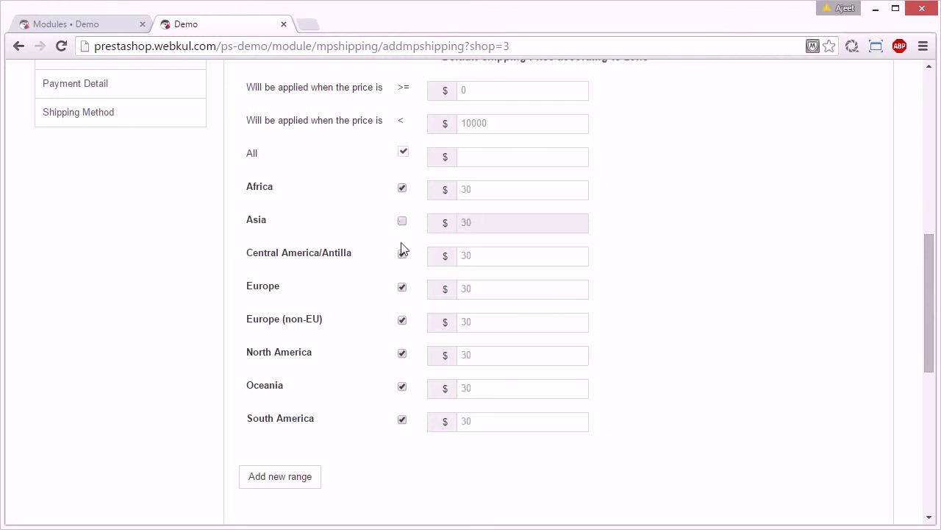
left_click(402, 287)
left_click(402, 353)
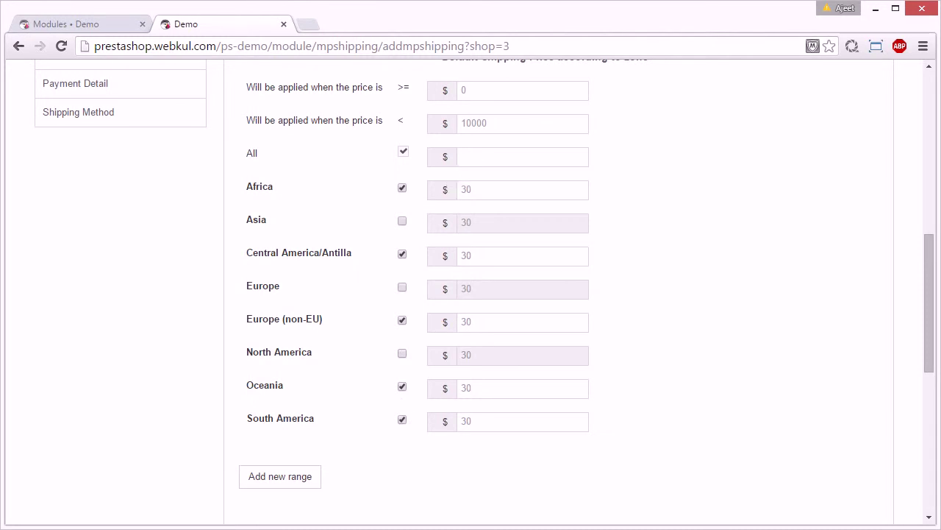
scroll(814, 428, "down", 2)
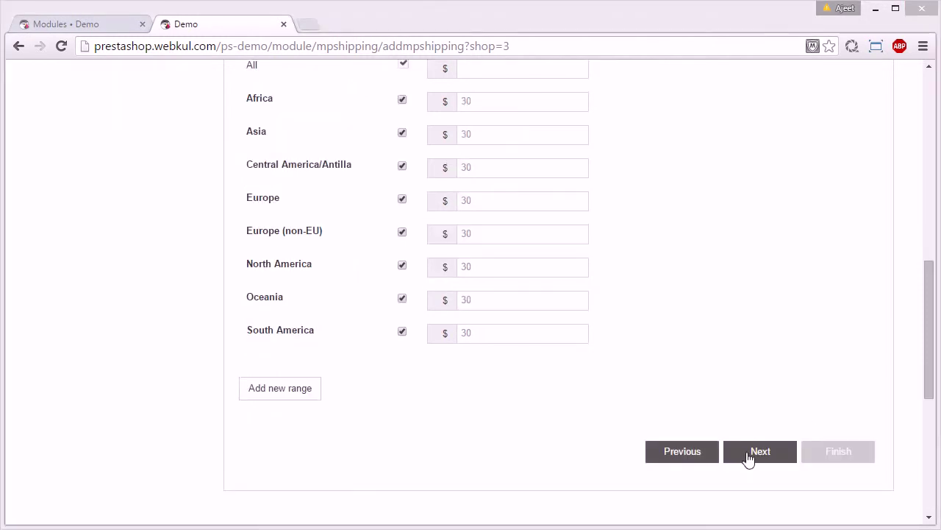
- Move to the size and weight step and set maximum package length to 30
left_click(749, 457)
left_click_drag(931, 346, 932, 204)
scroll(294, 166, "down", 2)
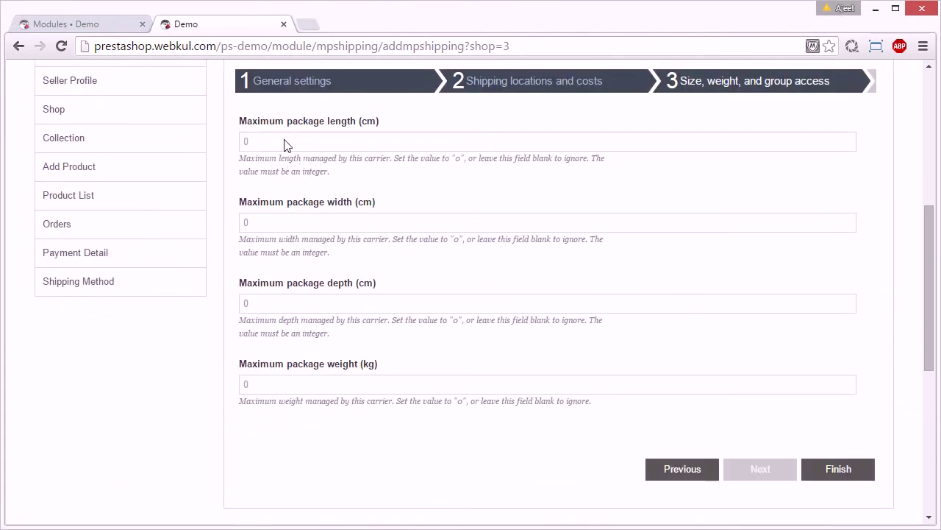
left_click(286, 145)
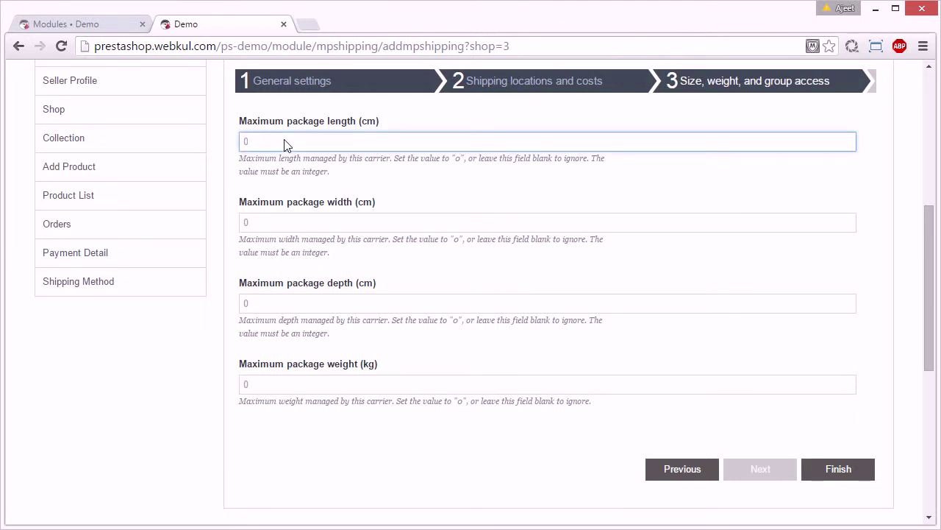
key("BackSpace")
type("30")
- Set package width and depth to 30, weight to 50, and finish the carrier
key("Tab")
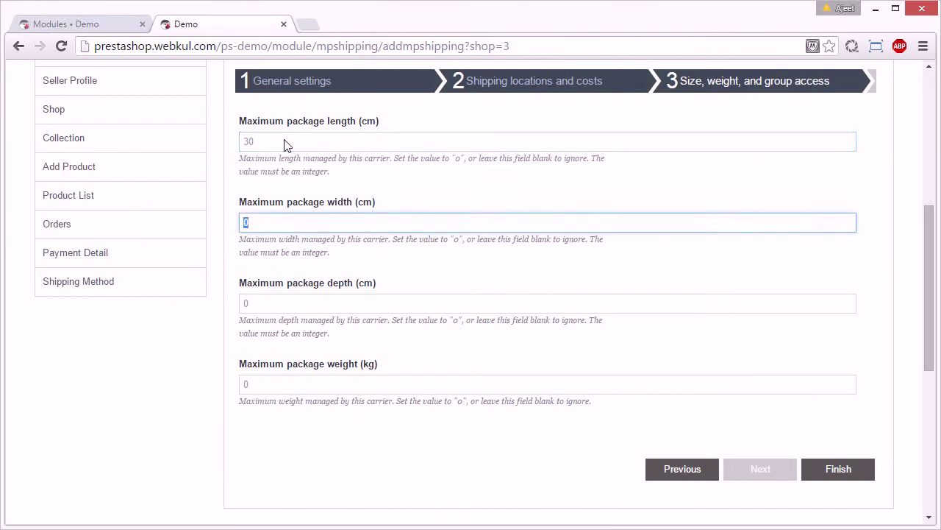
type("30")
key("Tab")
type("30")
key("Tab")
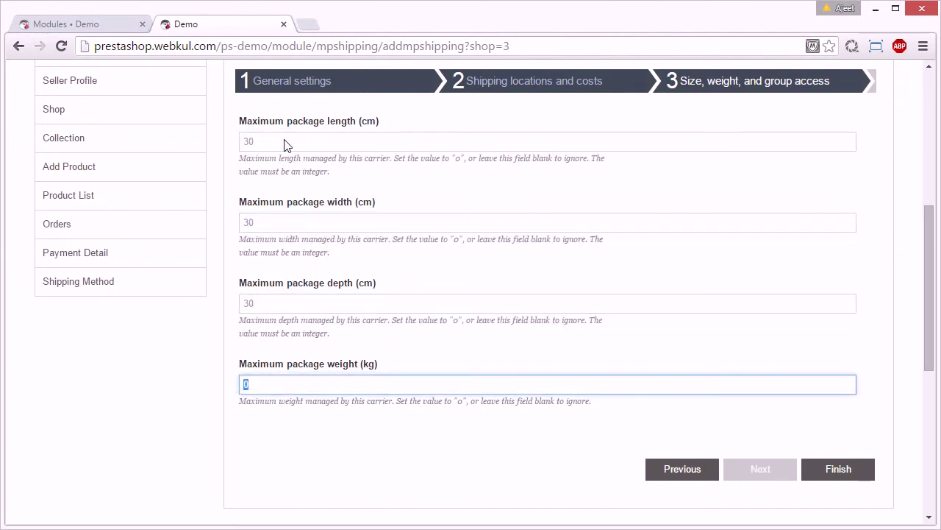
type("50")
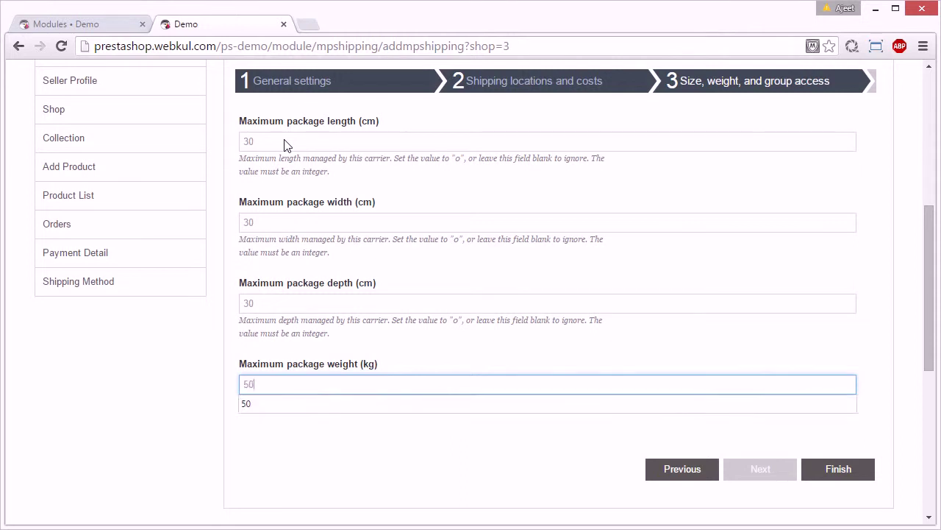
left_click(840, 471)
left_click(840, 471)
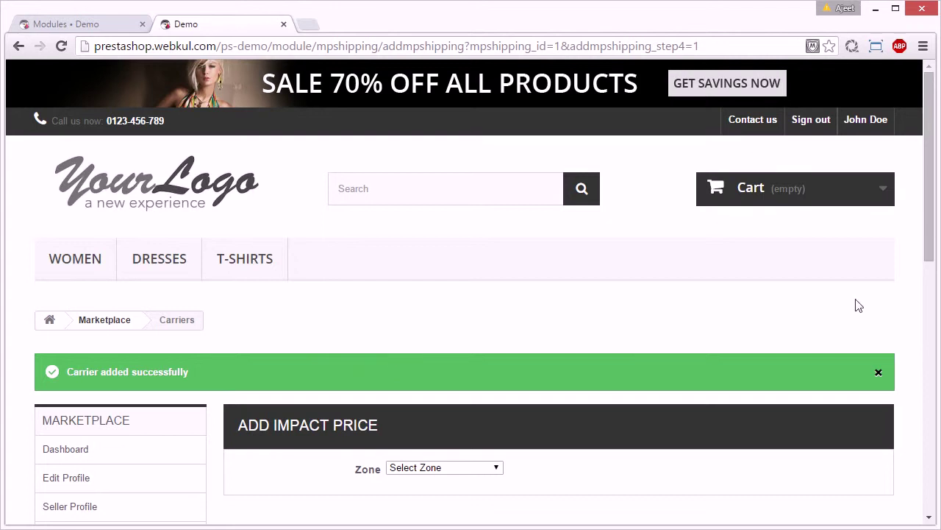
- Choose zone North America, country Mexico and state Chihuahua in the Add Impact Price form
left_click_drag(931, 227, 933, 287)
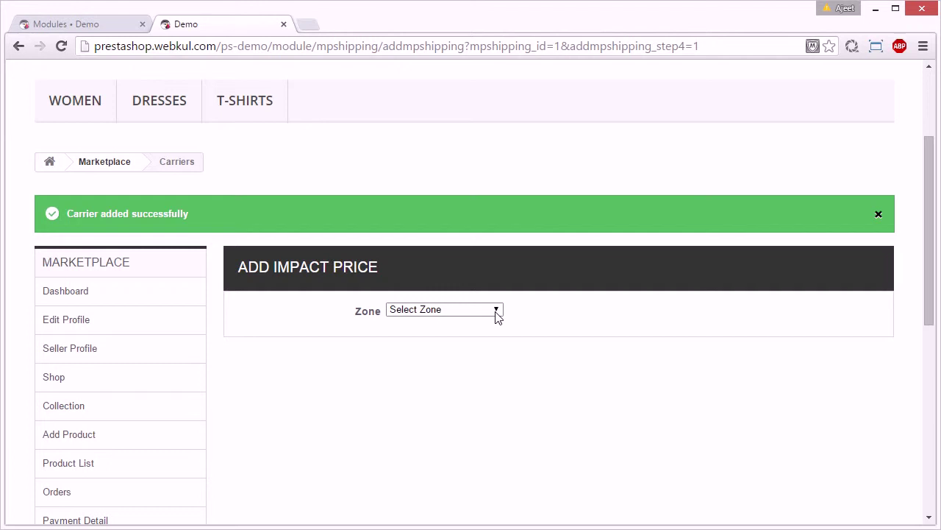
left_click(497, 311)
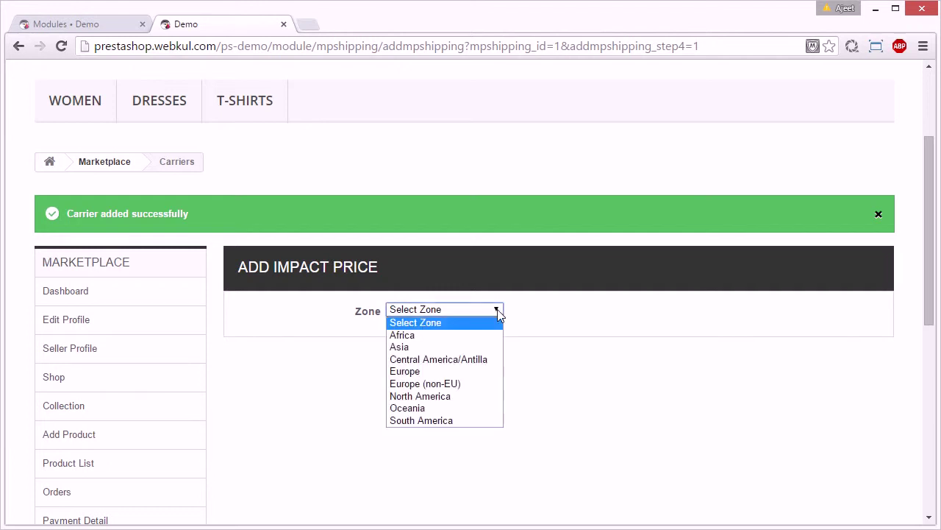
left_click(475, 397)
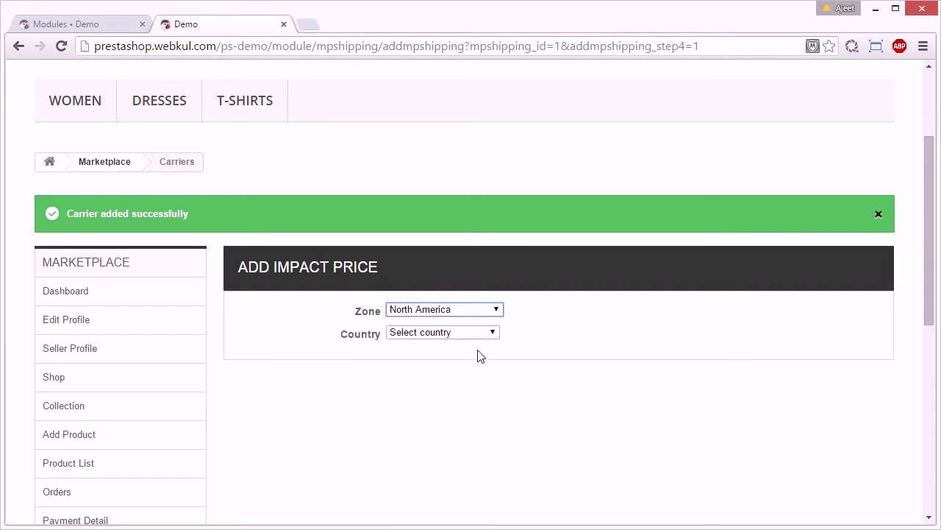
left_click(490, 334)
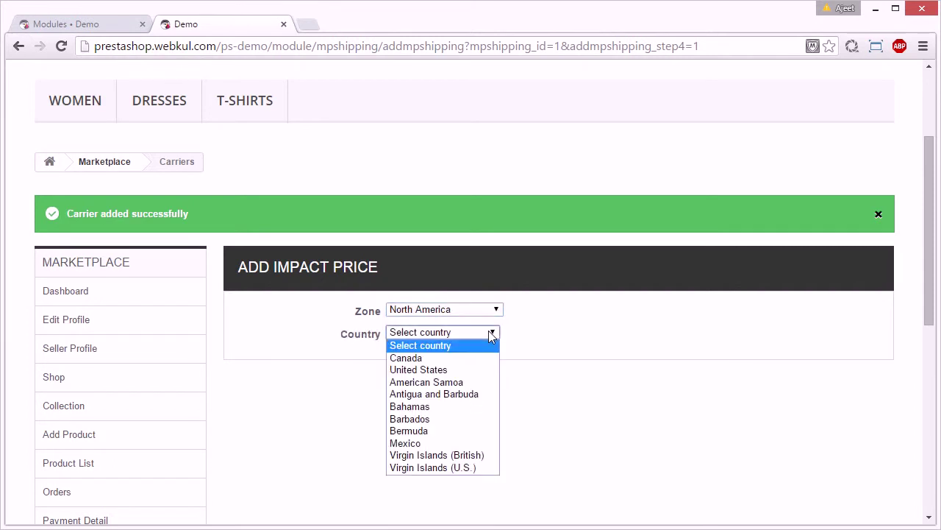
left_click(456, 444)
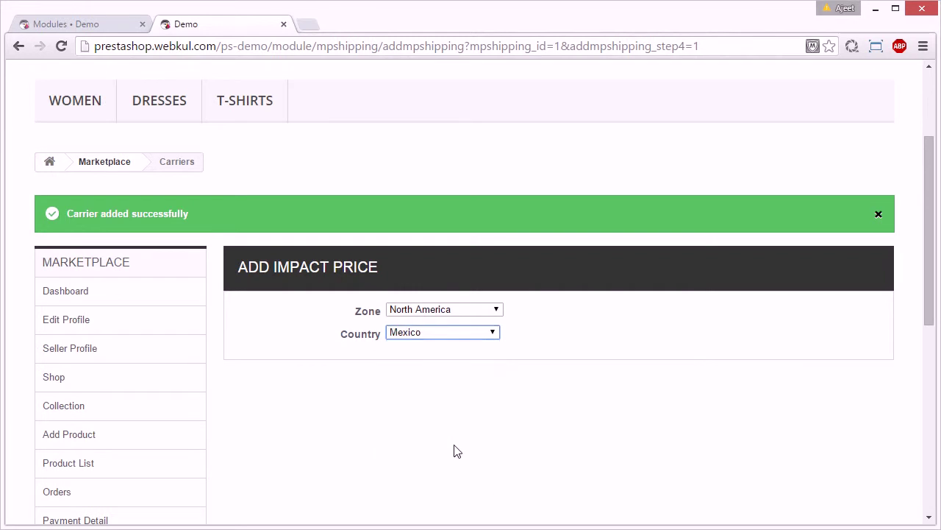
left_click(478, 355)
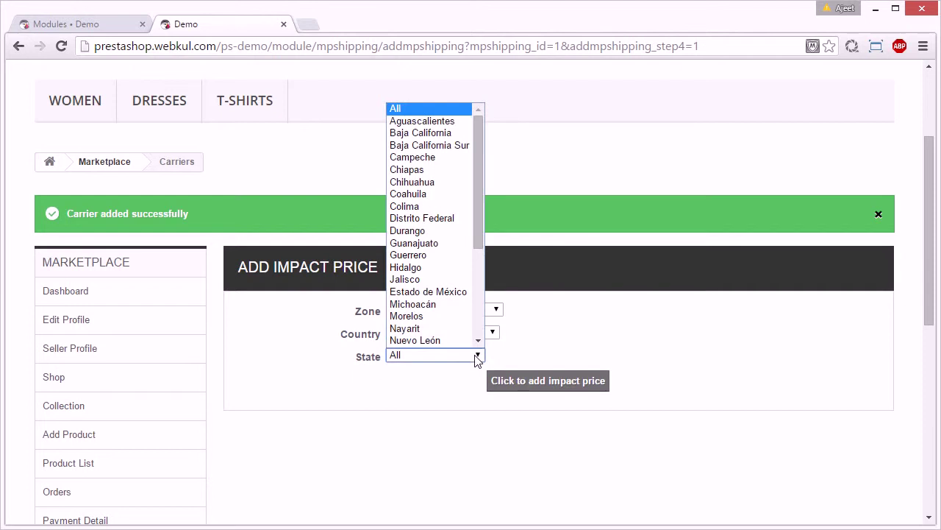
left_click(428, 182)
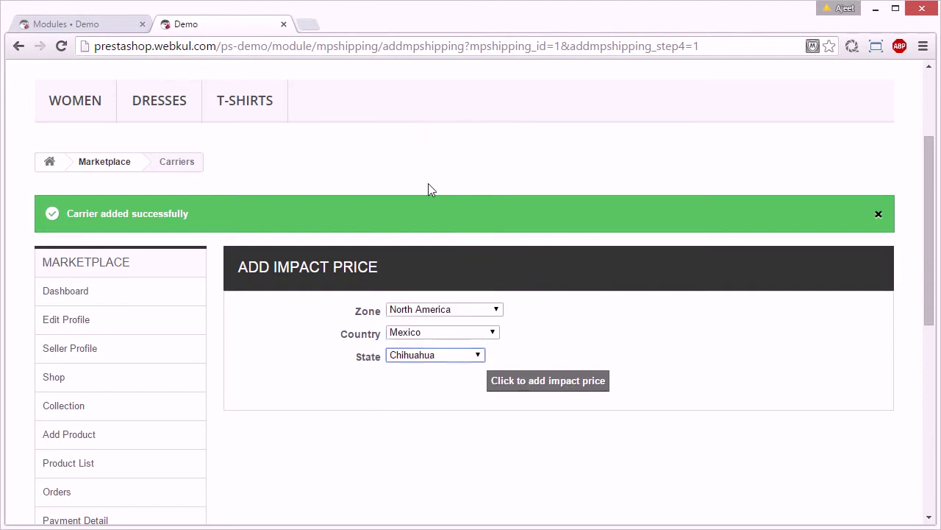
- Submit a 20 impact price for Chihuahua's 0.00–10000.00 range and dismiss the success alert
left_click(553, 380)
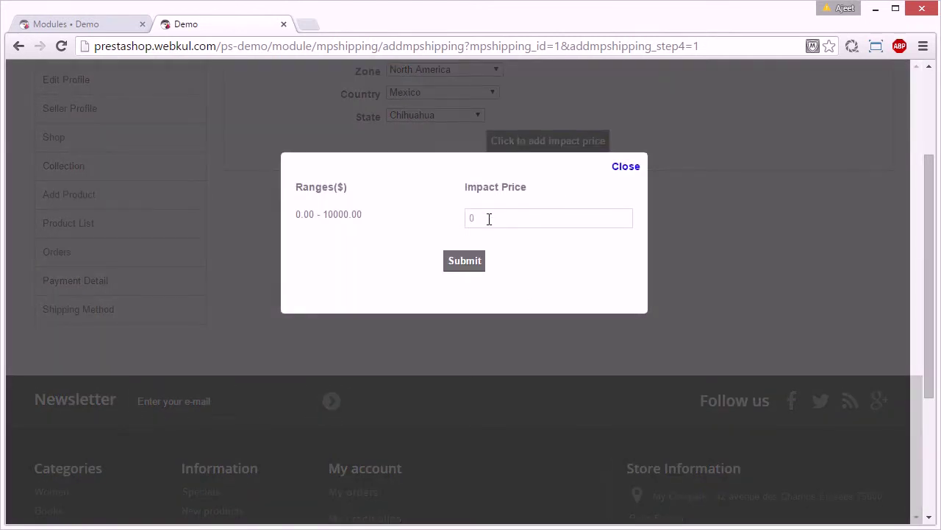
left_click(489, 218)
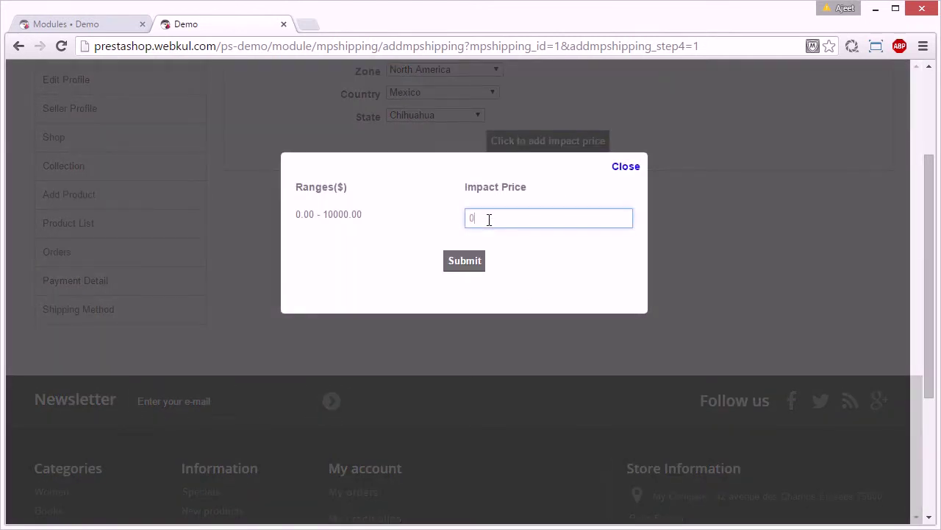
key("BackSpace")
type("20")
left_click(466, 240)
left_click(466, 261)
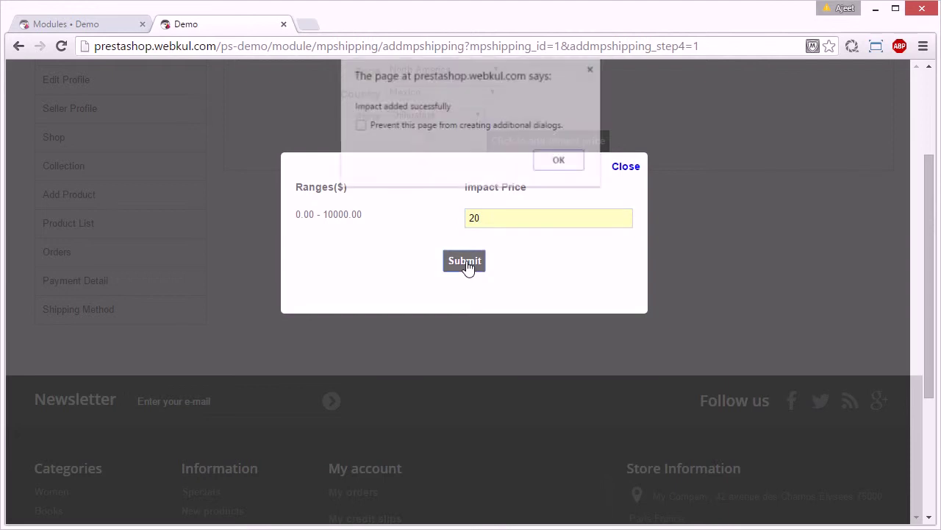
left_click(553, 161)
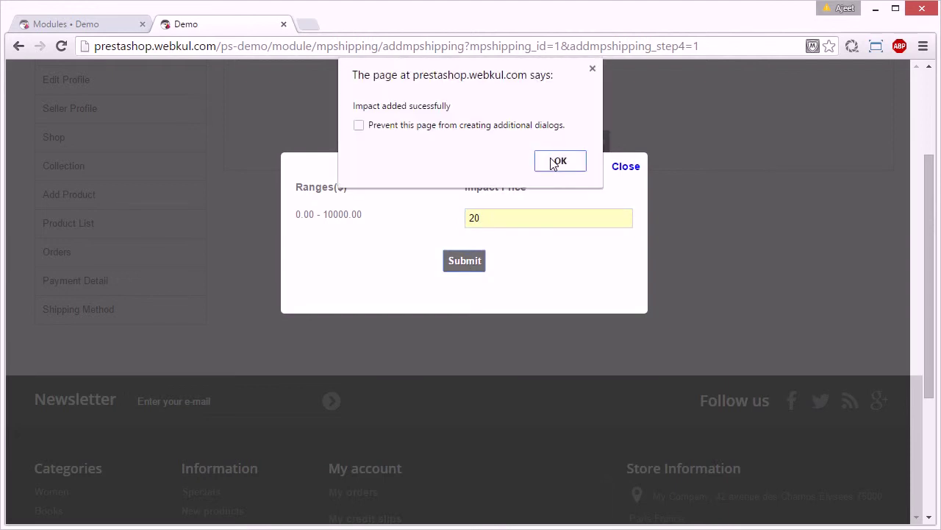
left_click(557, 162)
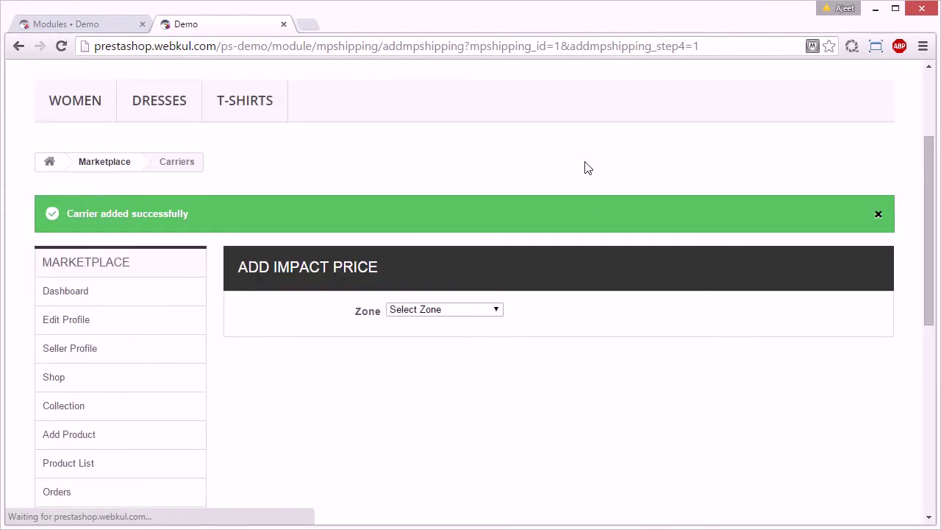
- Open Shipping Method in the Marketplace sidebar to see D2D listed as Pending
scroll(599, 309, "down", 1)
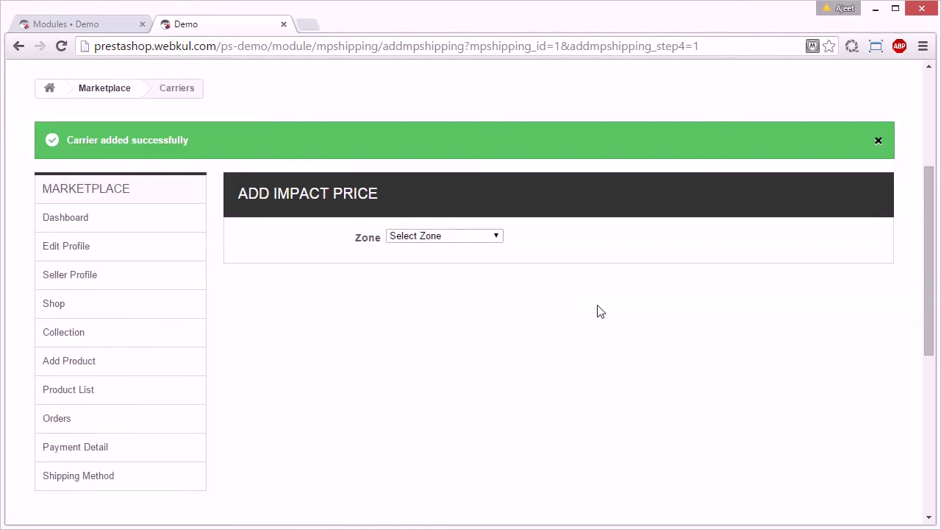
scroll(599, 310, "down", 1)
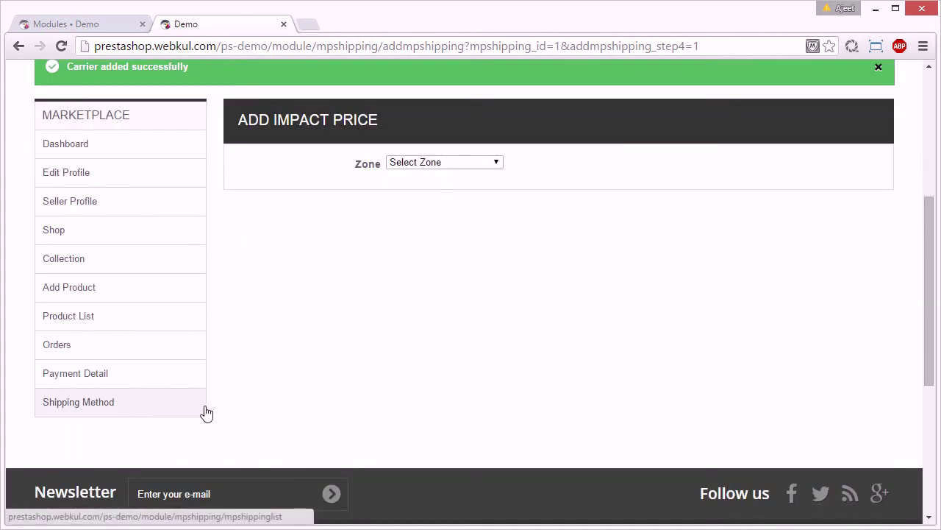
left_click(160, 409)
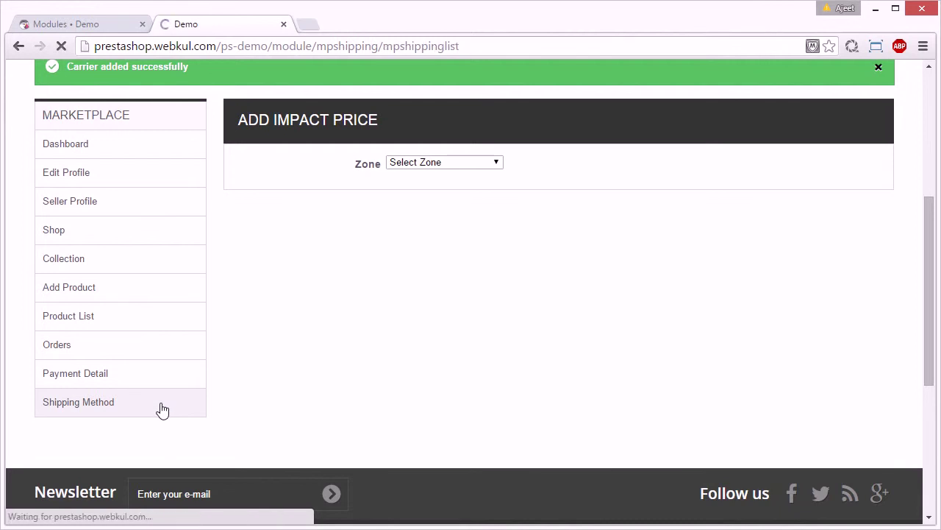
scroll(570, 333, "down", 3)
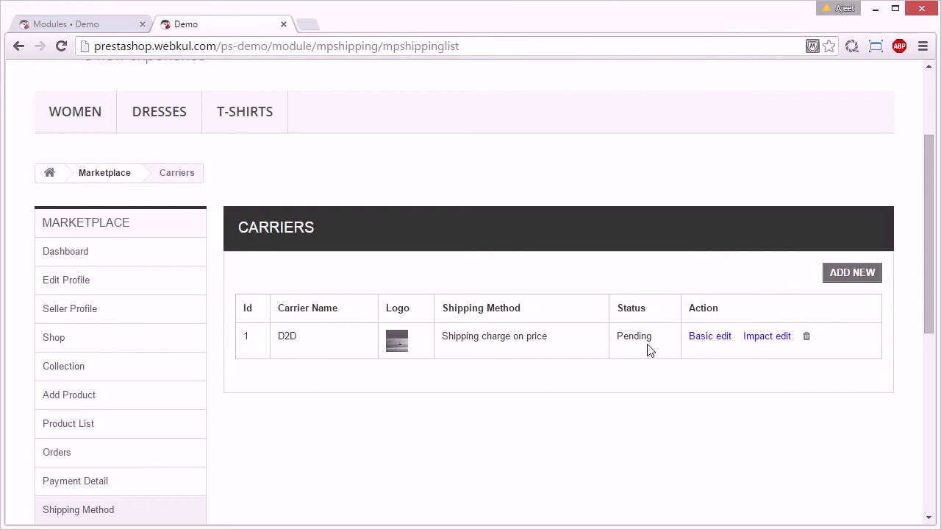
- Activate the D2D carrier in the admin's Manage Seller Shipping, then return to the storefront tab
left_click(103, 31)
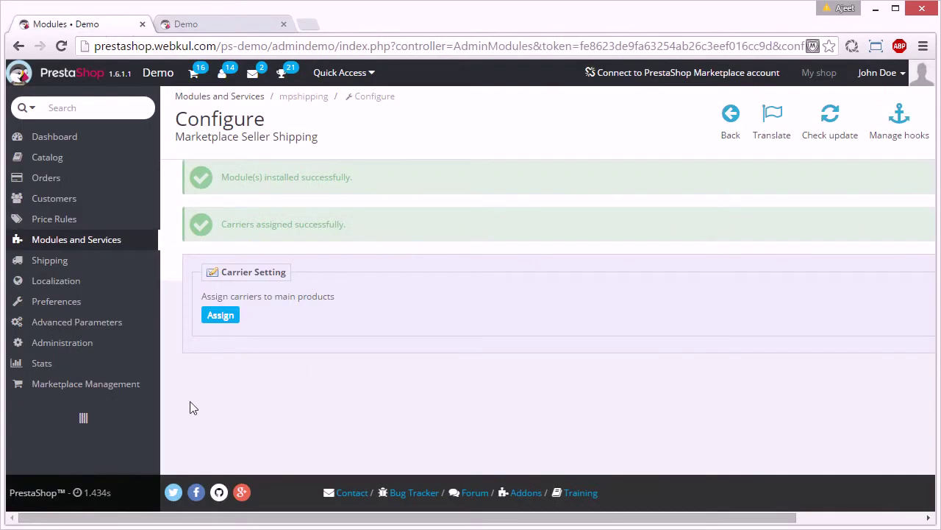
mouse_move(129, 390)
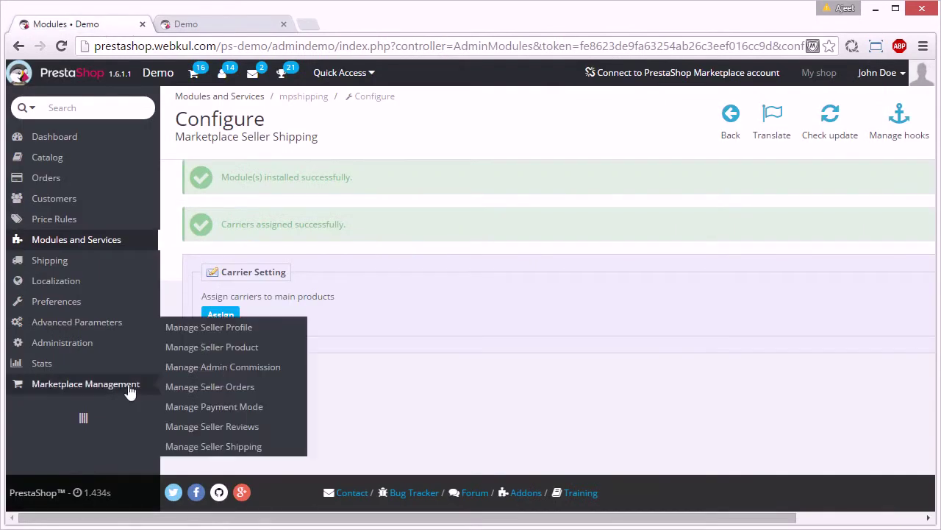
left_click(254, 446)
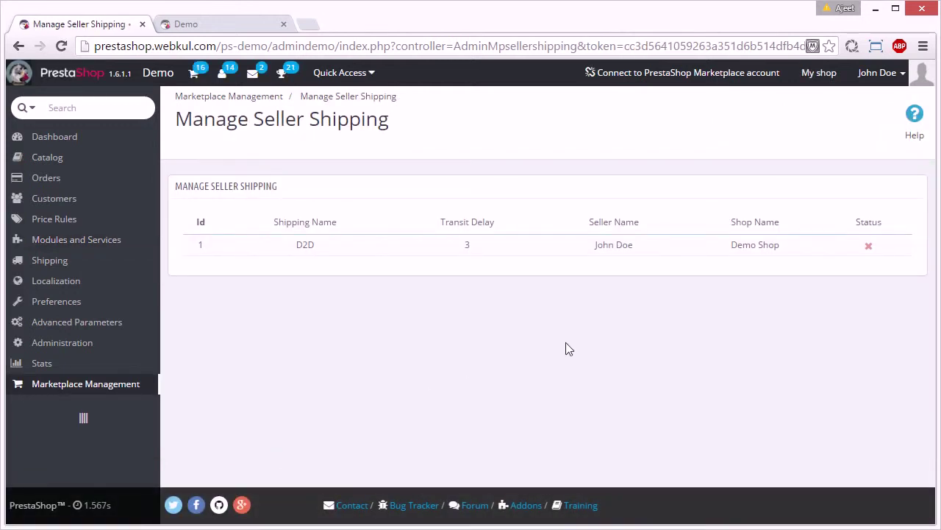
left_click(870, 249)
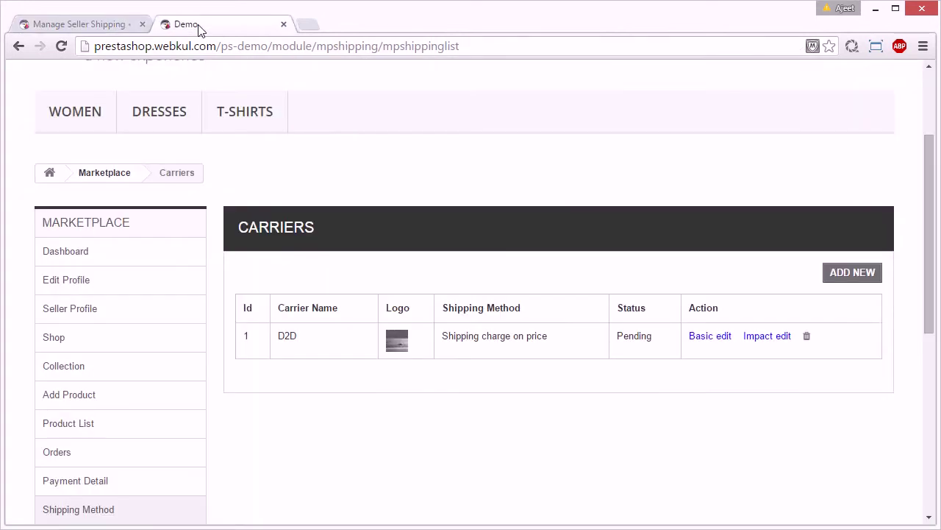
left_click(198, 23)
- Reload the Carriers list to confirm D2D is Active, then go to Add Product
left_click(111, 511)
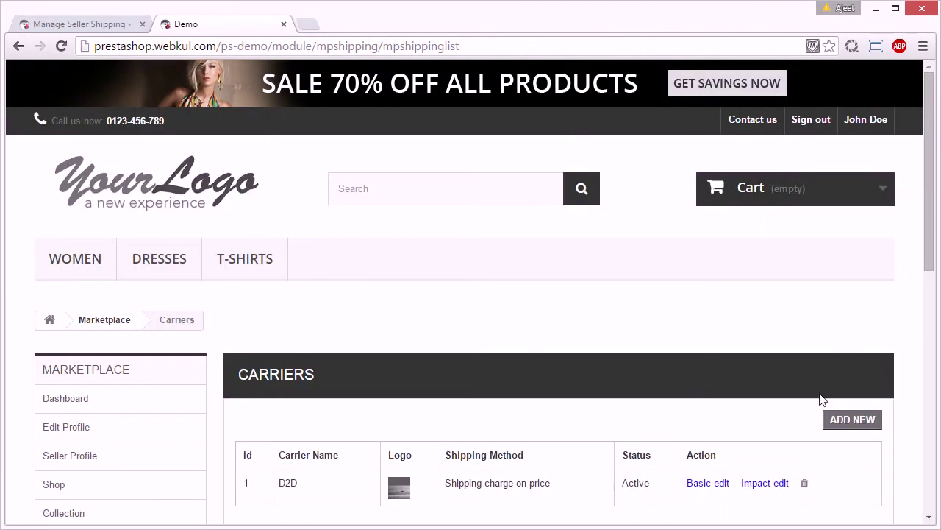
left_click_drag(933, 197, 929, 299)
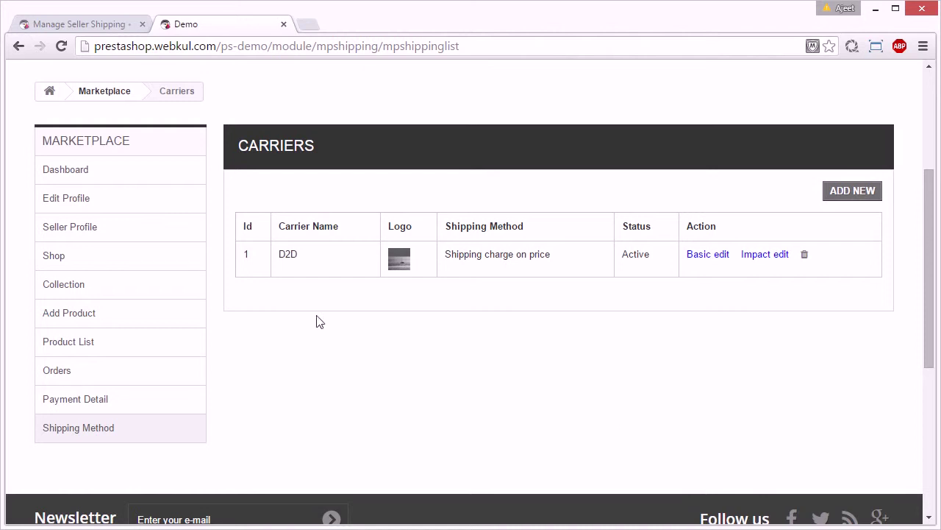
left_click(136, 322)
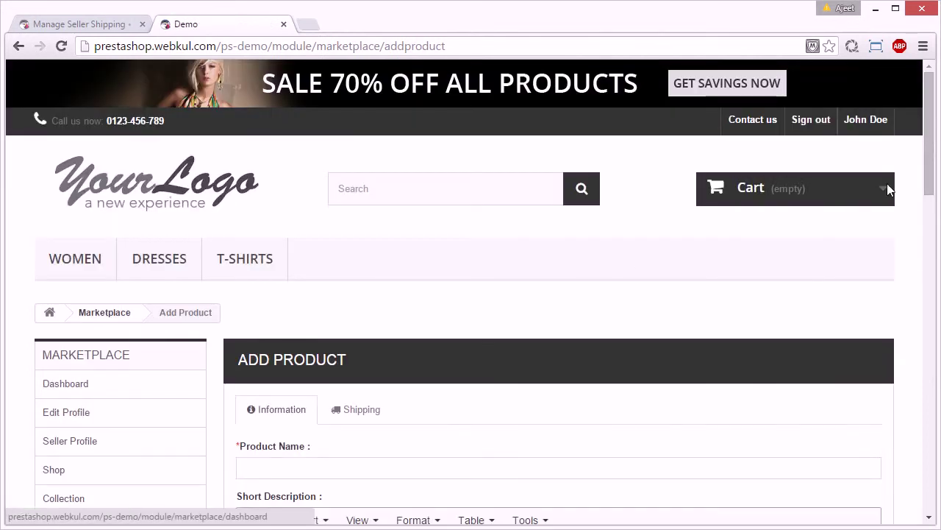
- Check the new product's Shipping tab, which needs a saved product, then go to Product List
scroll(939, 233, "down", 1)
scroll(939, 233, "down", 3)
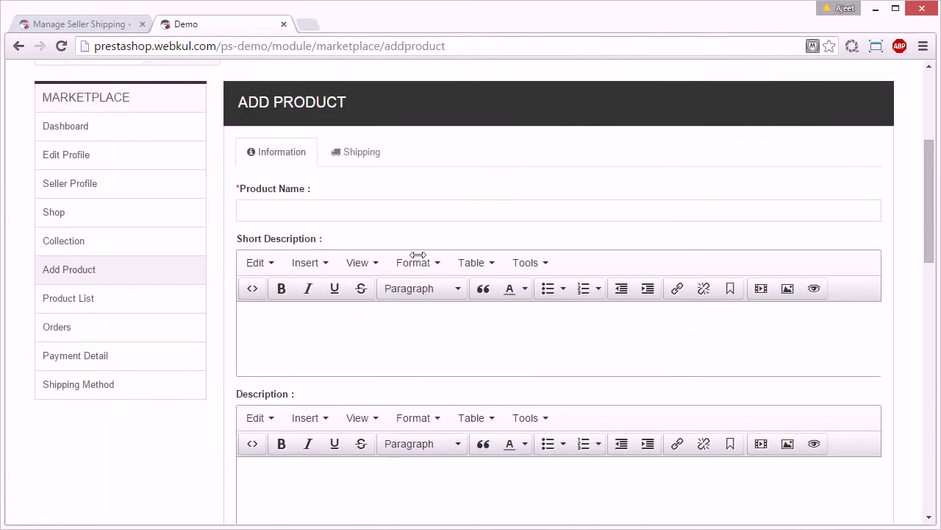
left_click(359, 160)
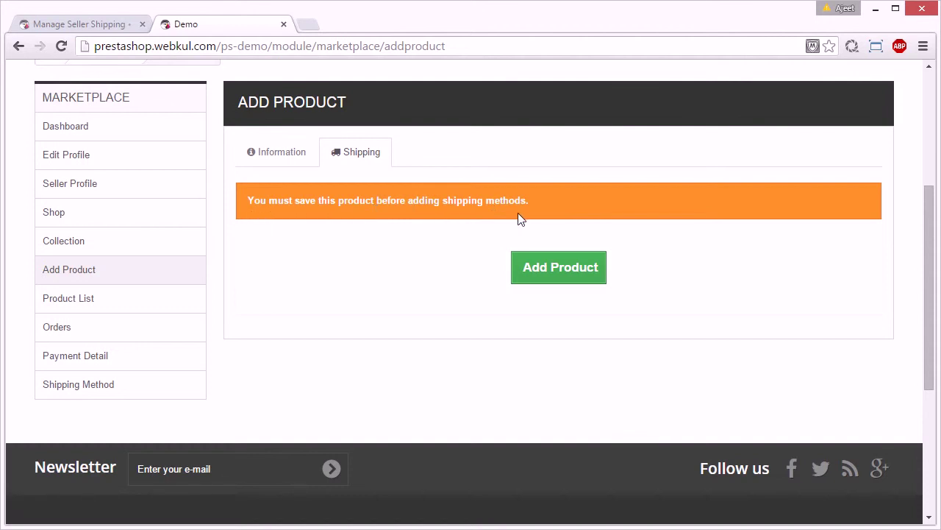
left_click(133, 302)
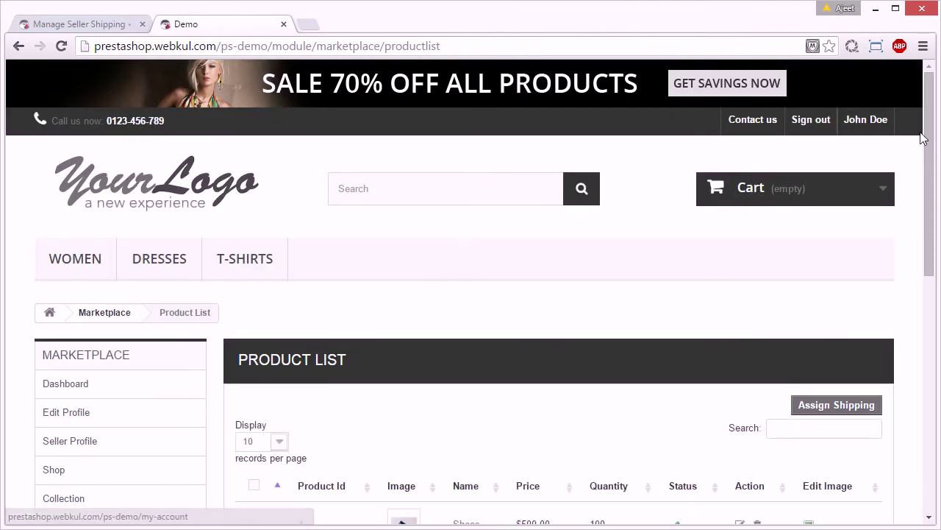
- Tick D2D in the Assign Shipping dialog for all products, then close it without submitting
left_click_drag(931, 170, 929, 230)
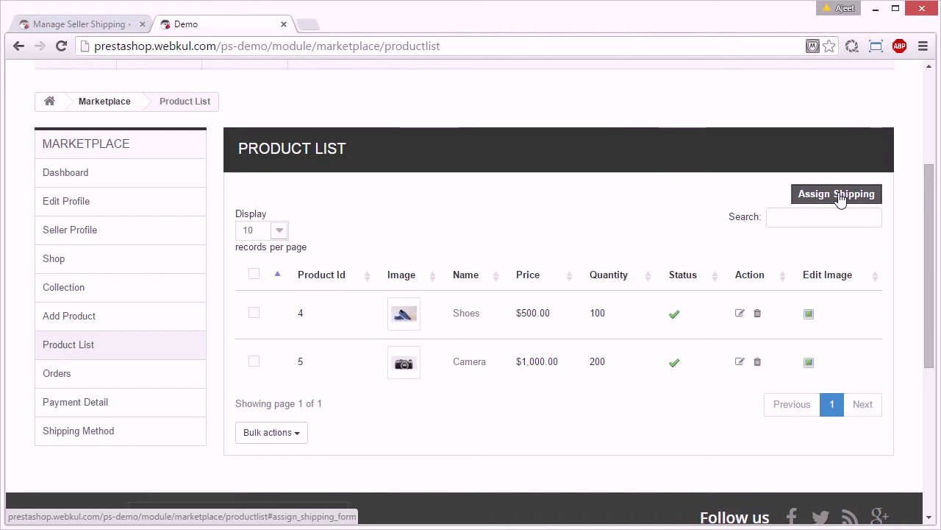
left_click(840, 198)
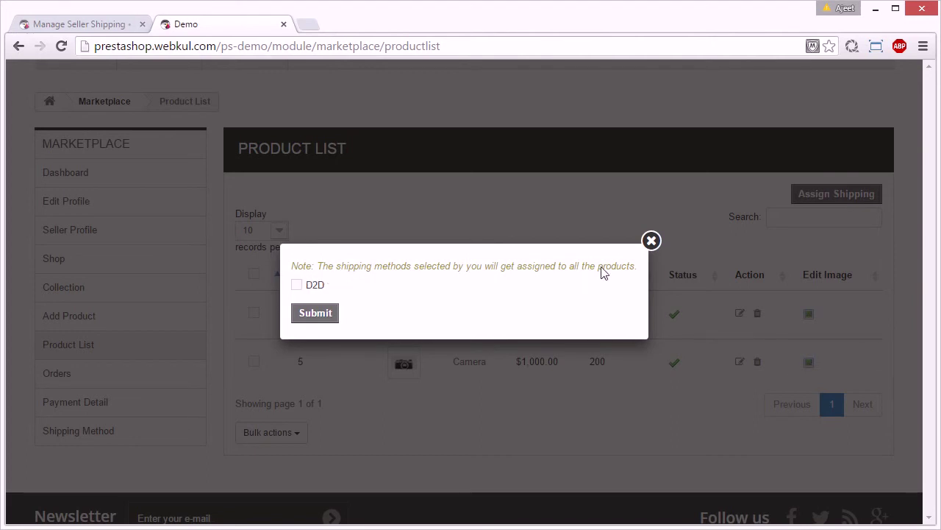
left_click(297, 286)
left_click(652, 241)
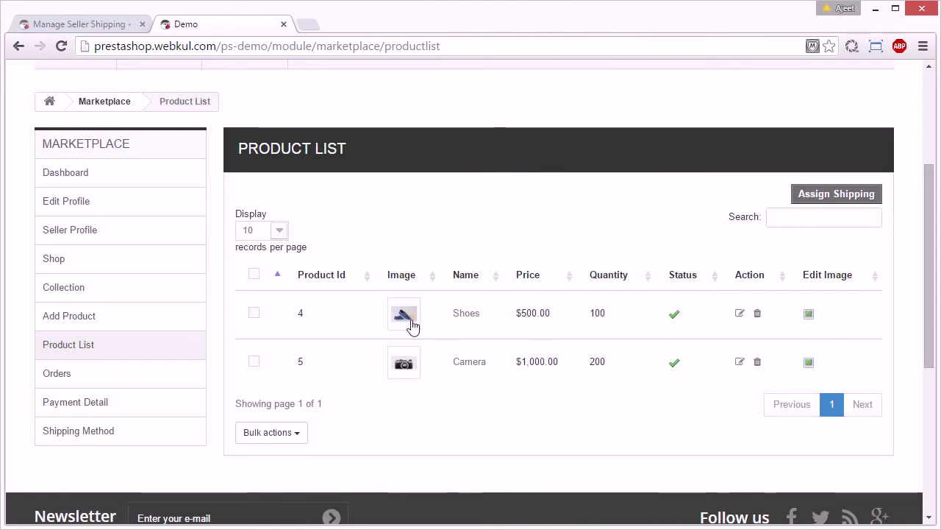
- Edit the Shoes product and bring up its Shipping settings
left_click(740, 314)
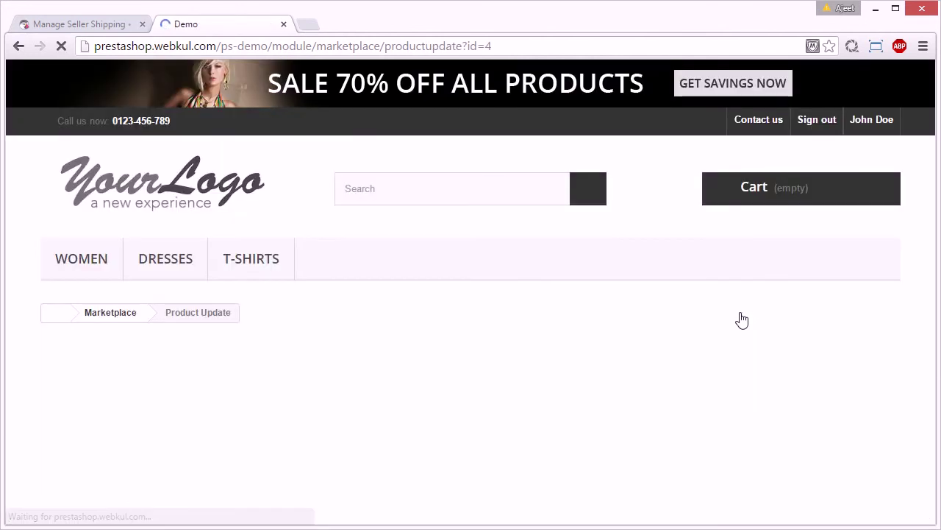
left_click_drag(929, 165, 932, 224)
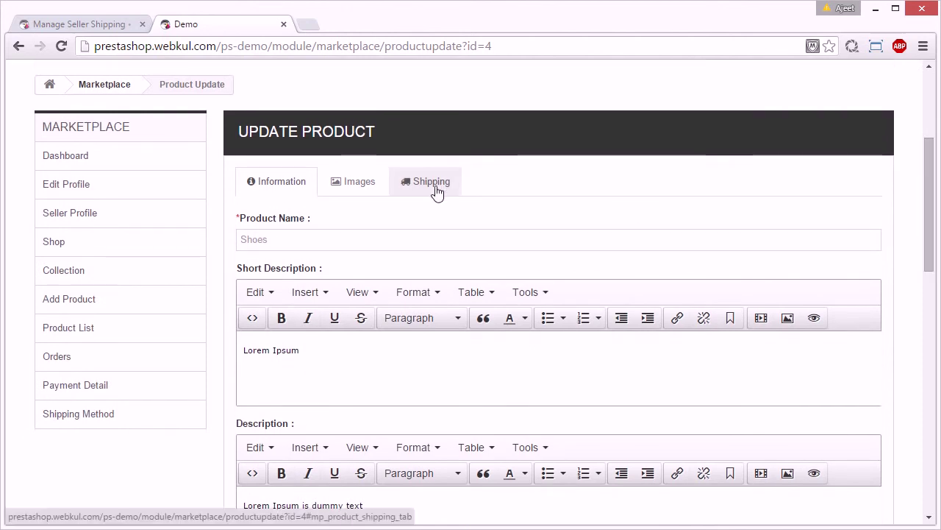
left_click(437, 189)
left_click_drag(930, 200, 931, 217)
- Enter 10 for width, height, depth and weight, select carrier D2D, and update Shoes
left_click(373, 203)
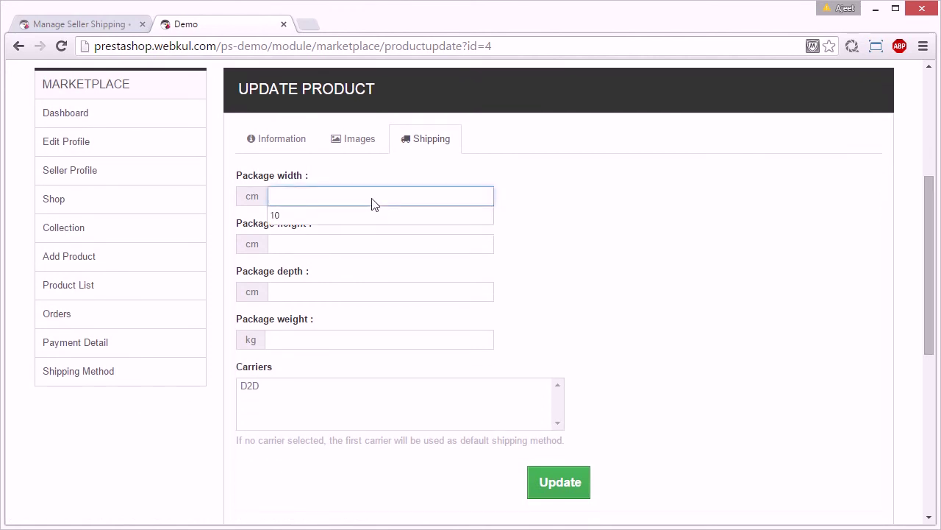
type("10")
key("Tab")
type("10")
key("Tab")
type("10")
key("Tab")
type("1")
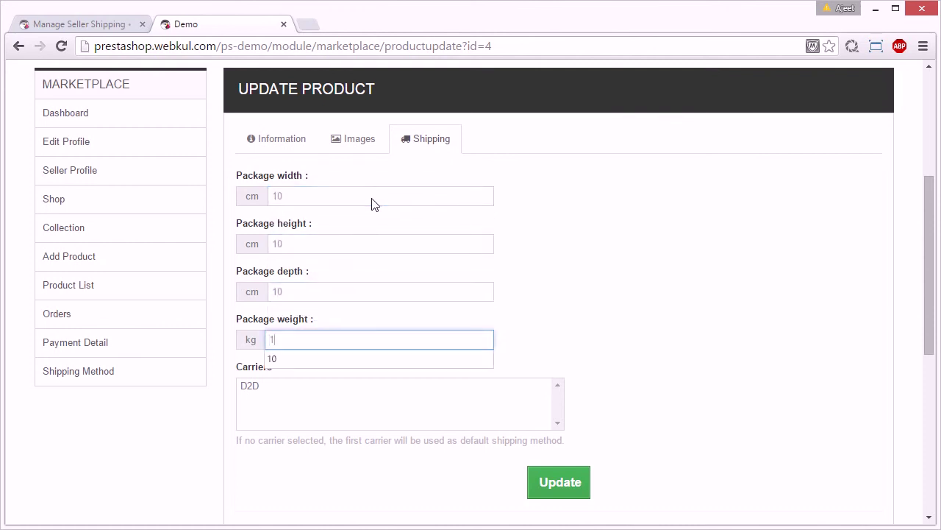
type("0")
left_click(258, 388)
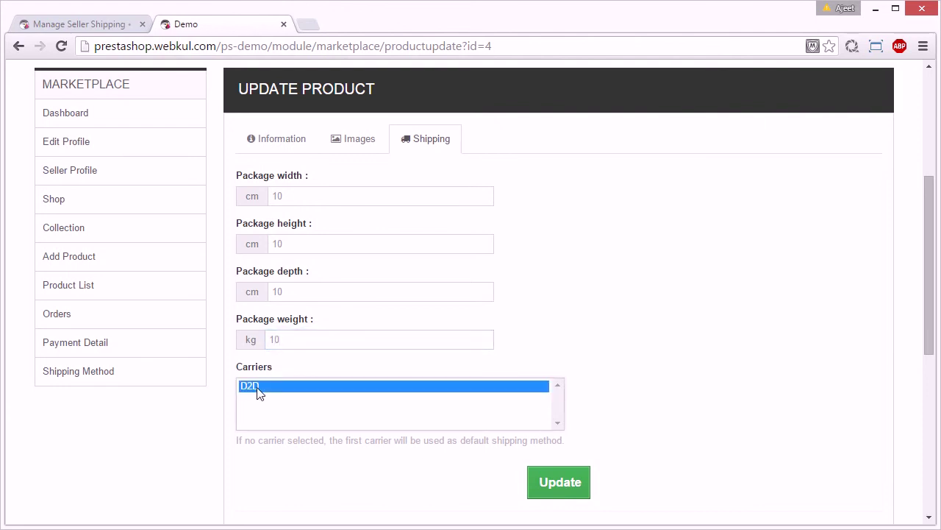
left_click(574, 495)
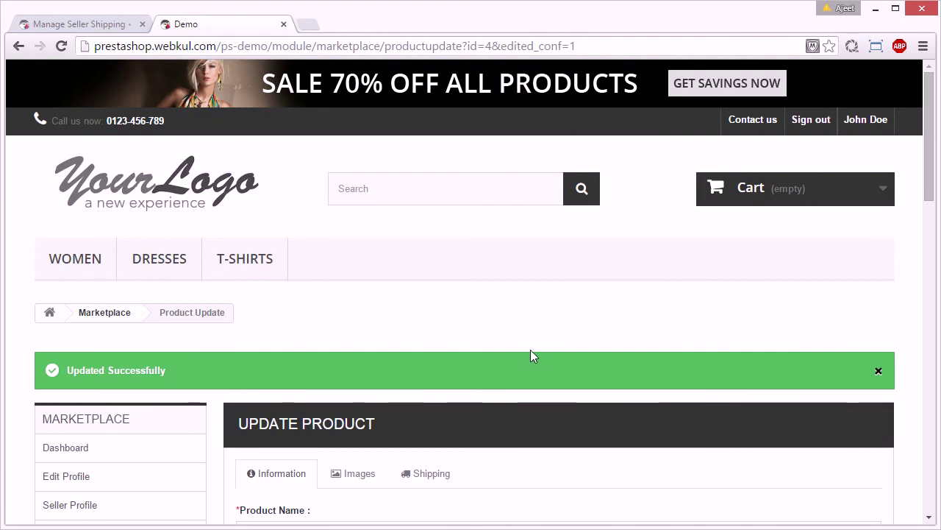
scroll(531, 351, "down", 2)
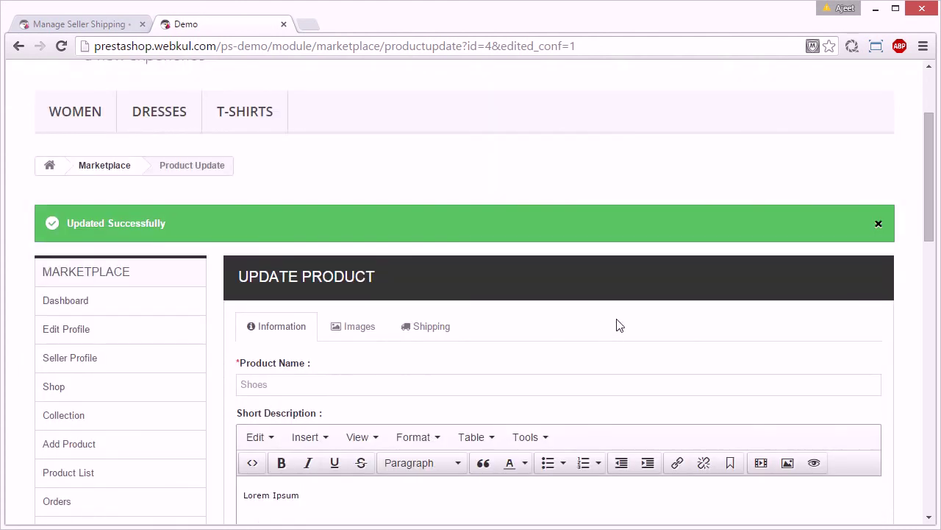